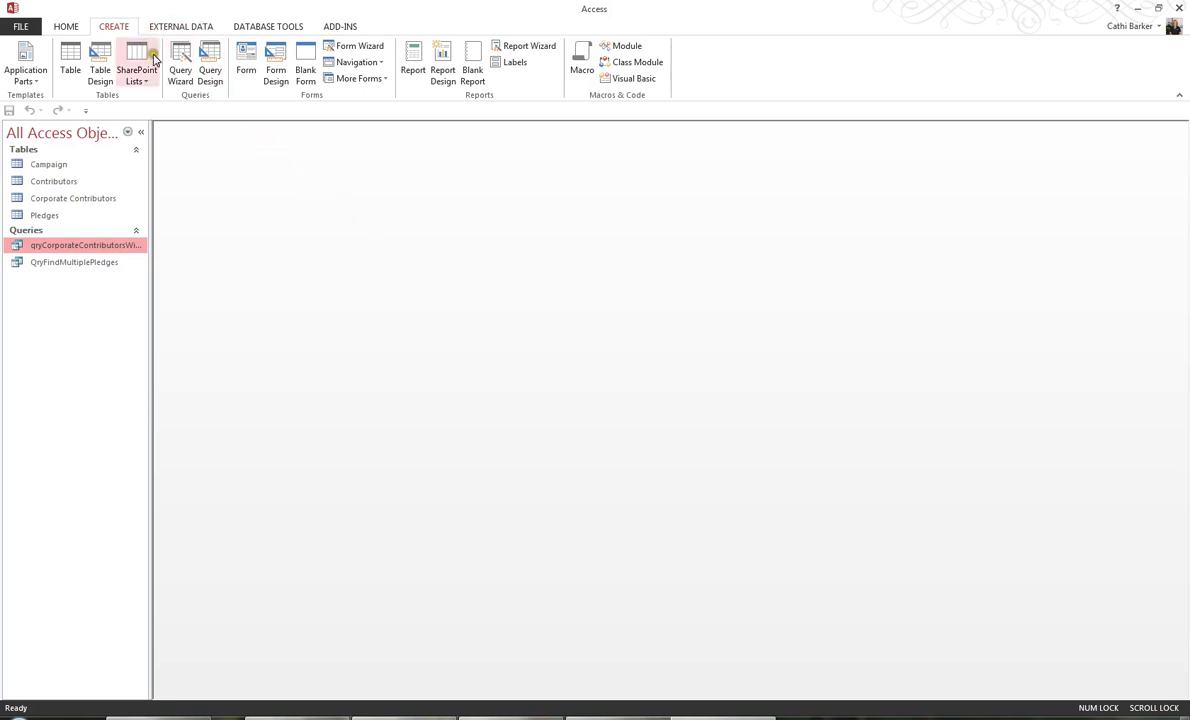
# - Create a new query in design view containing the Campaign, Pledges and Contributors tables
pyautogui.click(211, 72)
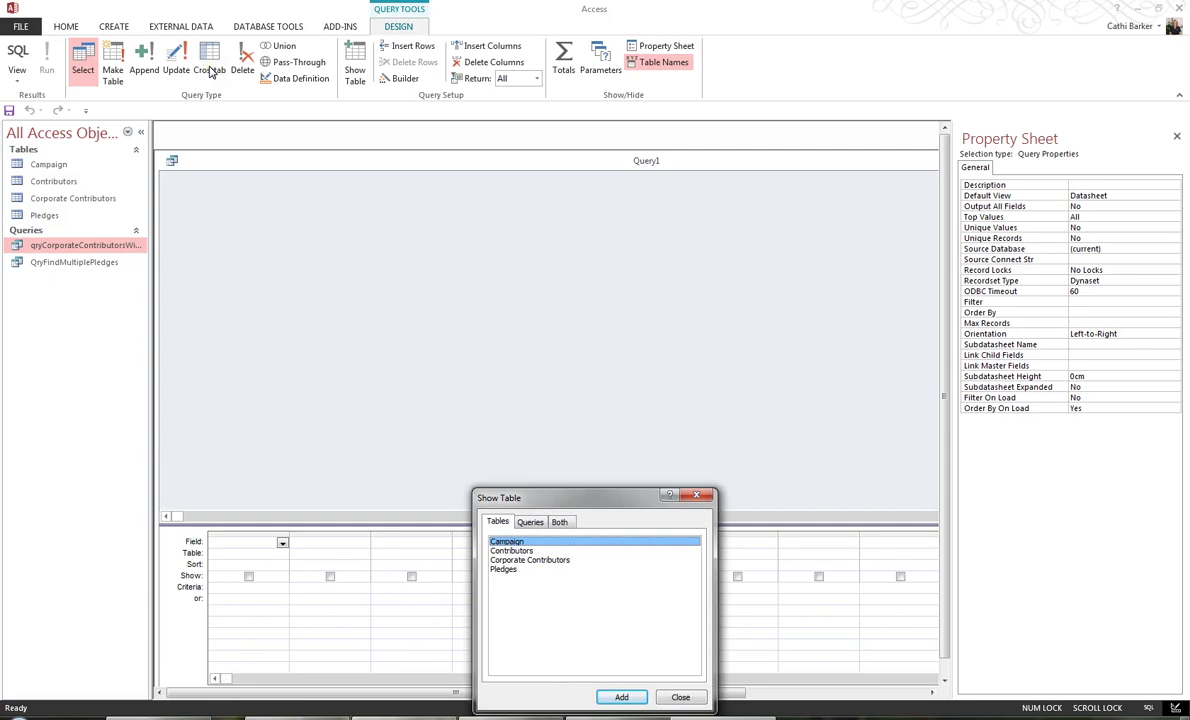
pyautogui.click(622, 697)
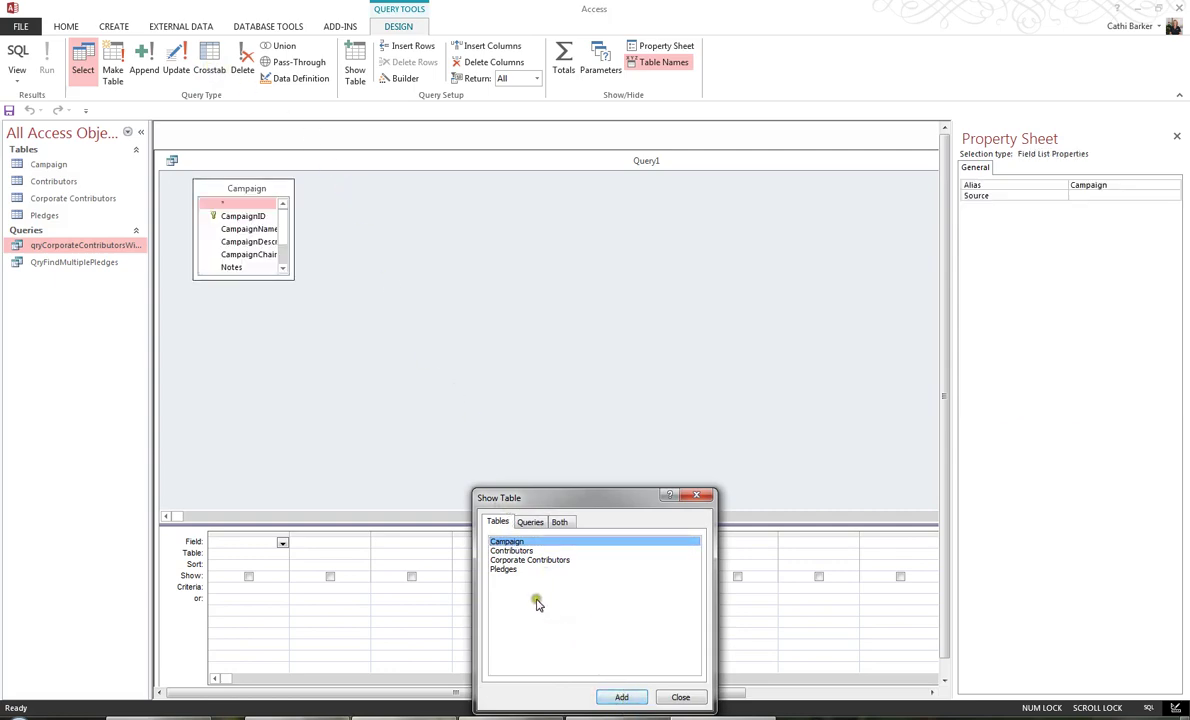
pyautogui.click(505, 569)
pyautogui.click(622, 697)
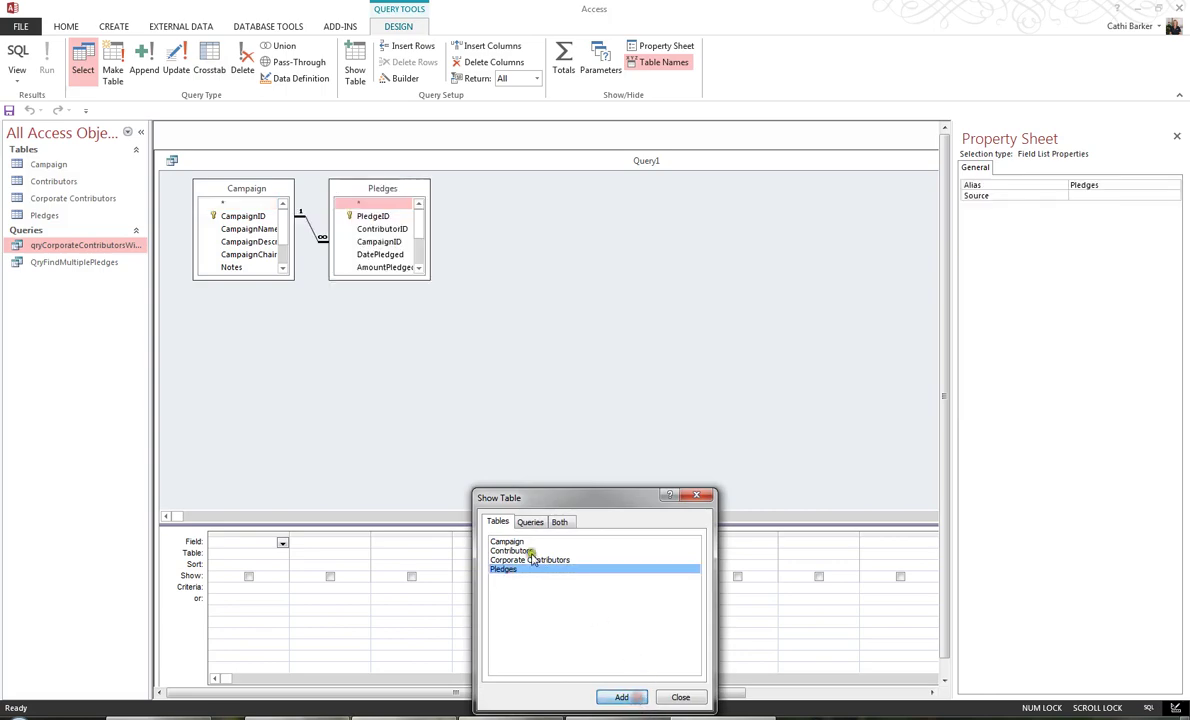
pyautogui.click(522, 551)
pyautogui.click(622, 697)
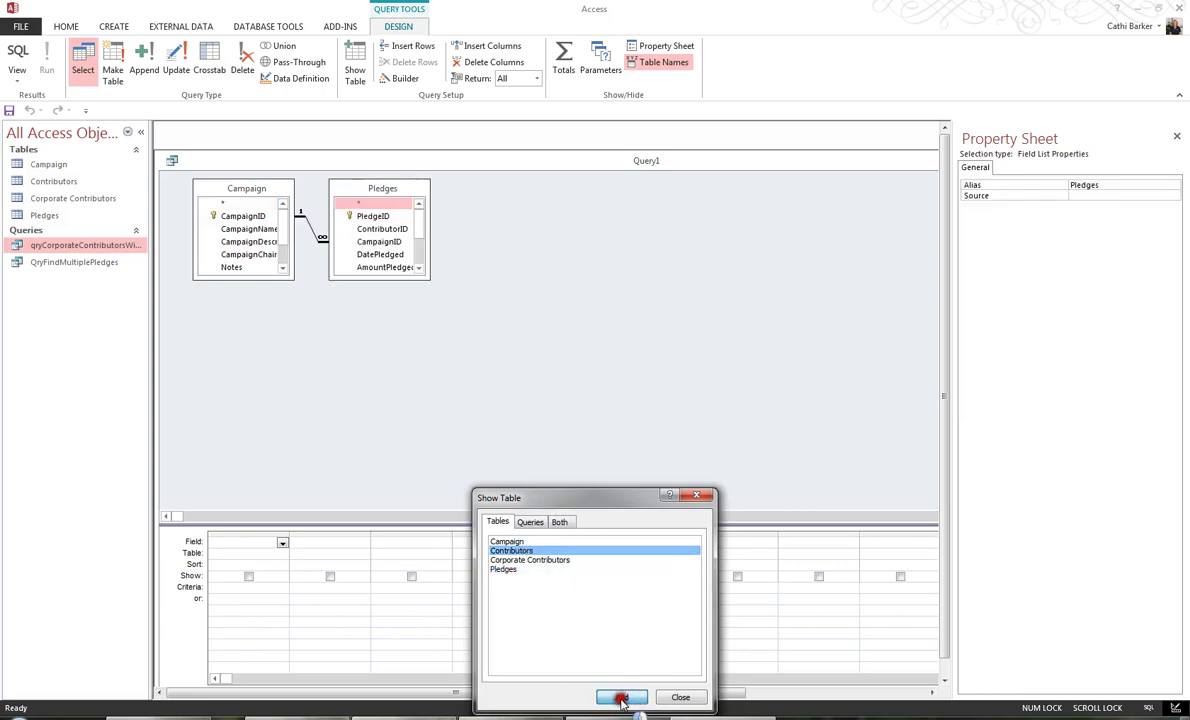
pyautogui.click(681, 698)
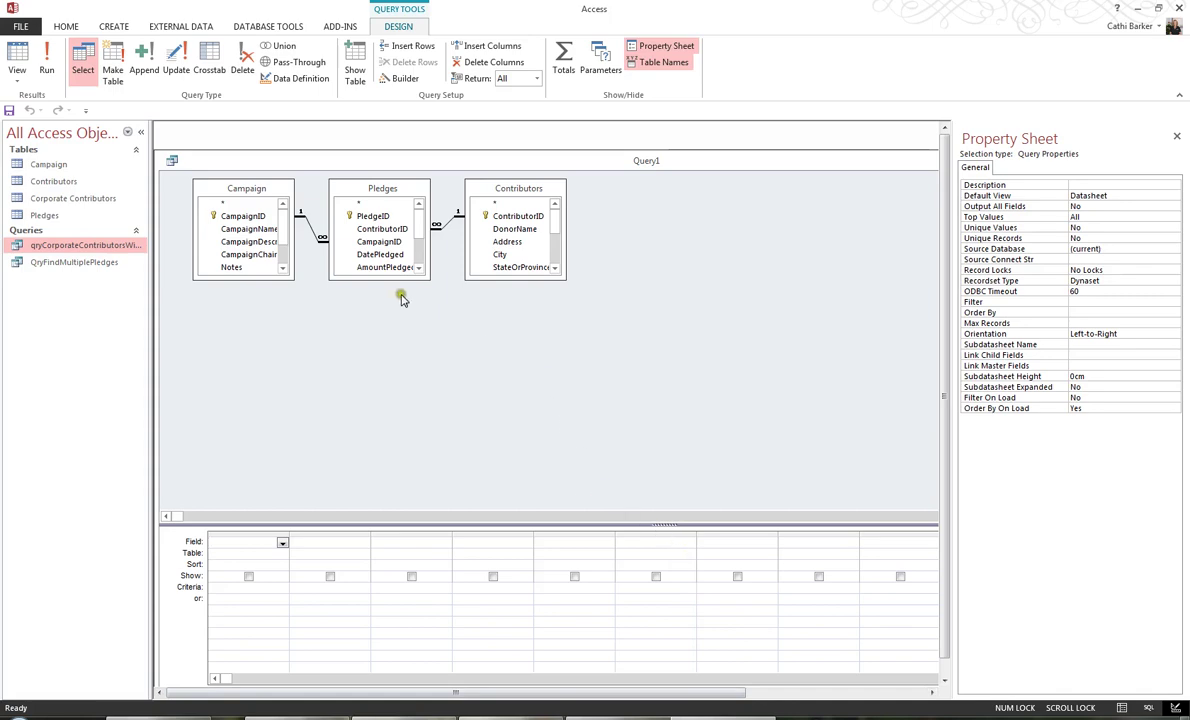
# - Add the CampaignName and FundRaisingTarget fields to the query, enlarging the Campaign field list to show all its fields
pyautogui.click(253, 230)
pyautogui.doubleClick(253, 230)
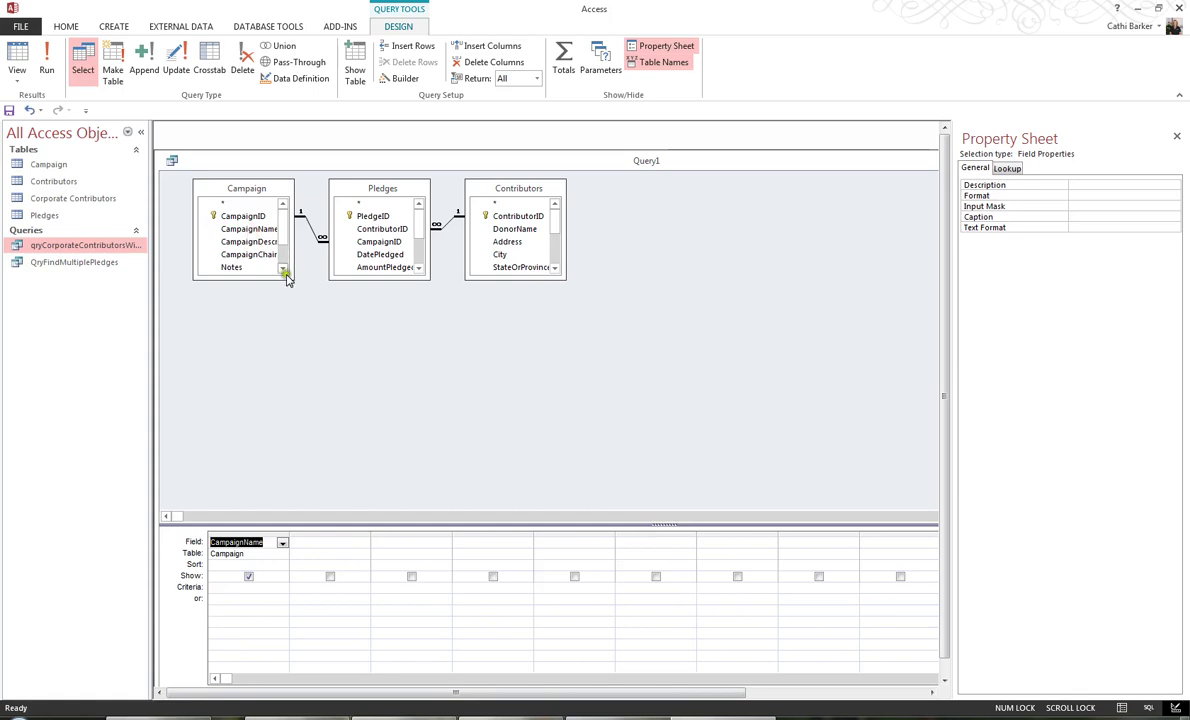
pyautogui.moveTo(293, 278); pyautogui.dragTo(317, 328)
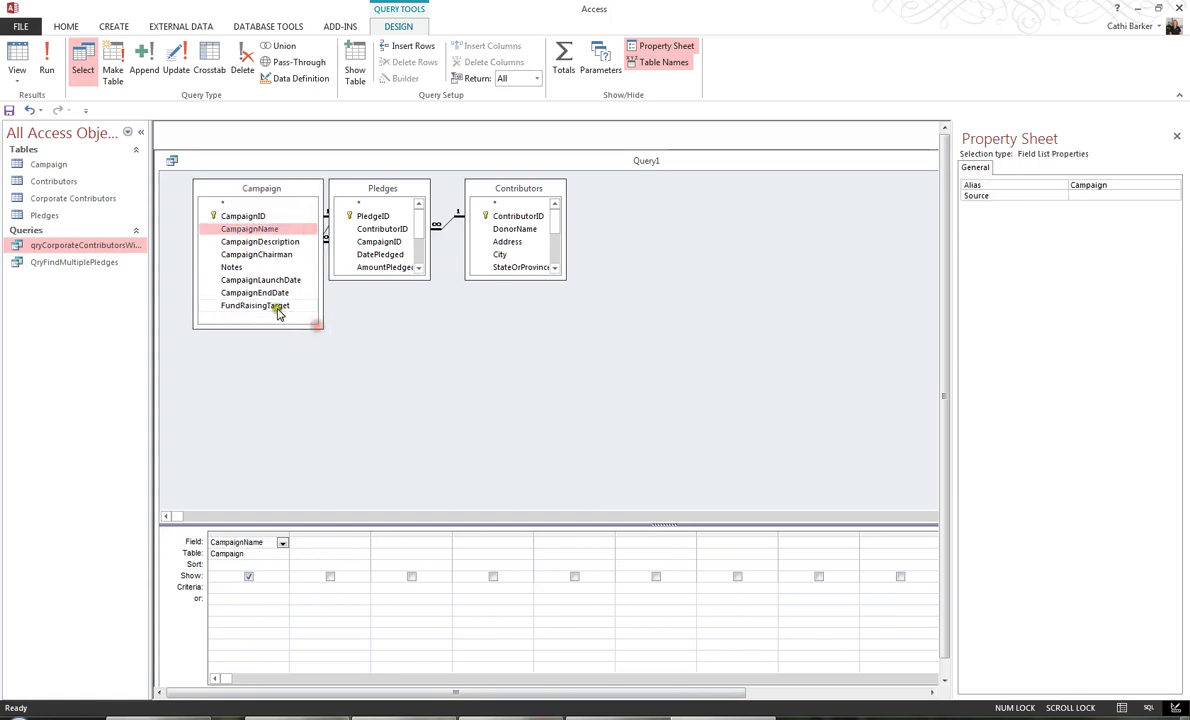
pyautogui.doubleClick(281, 306)
# - Space out the Pledges and Contributors field lists, enlarge Pledges, and add its AmountPledged and Paid fields to the query
pyautogui.moveTo(383, 188); pyautogui.dragTo(423, 188)
pyautogui.moveTo(500, 194); pyautogui.dragTo(553, 193)
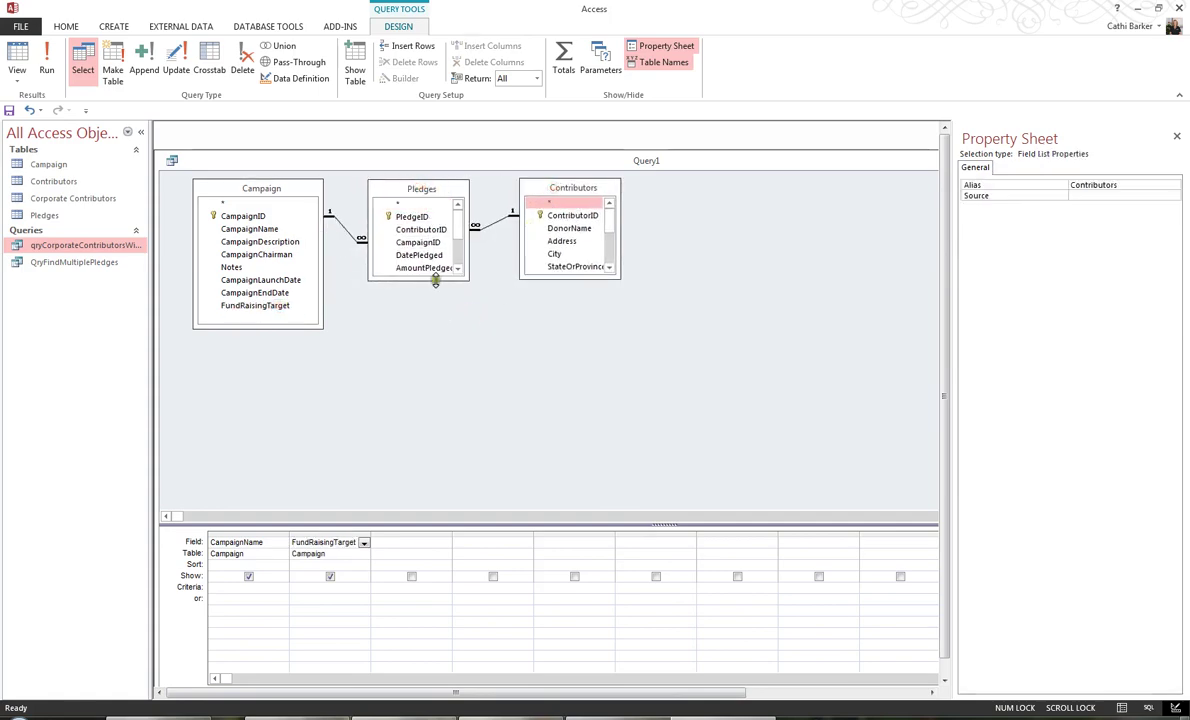
pyautogui.moveTo(463, 281); pyautogui.dragTo(486, 324)
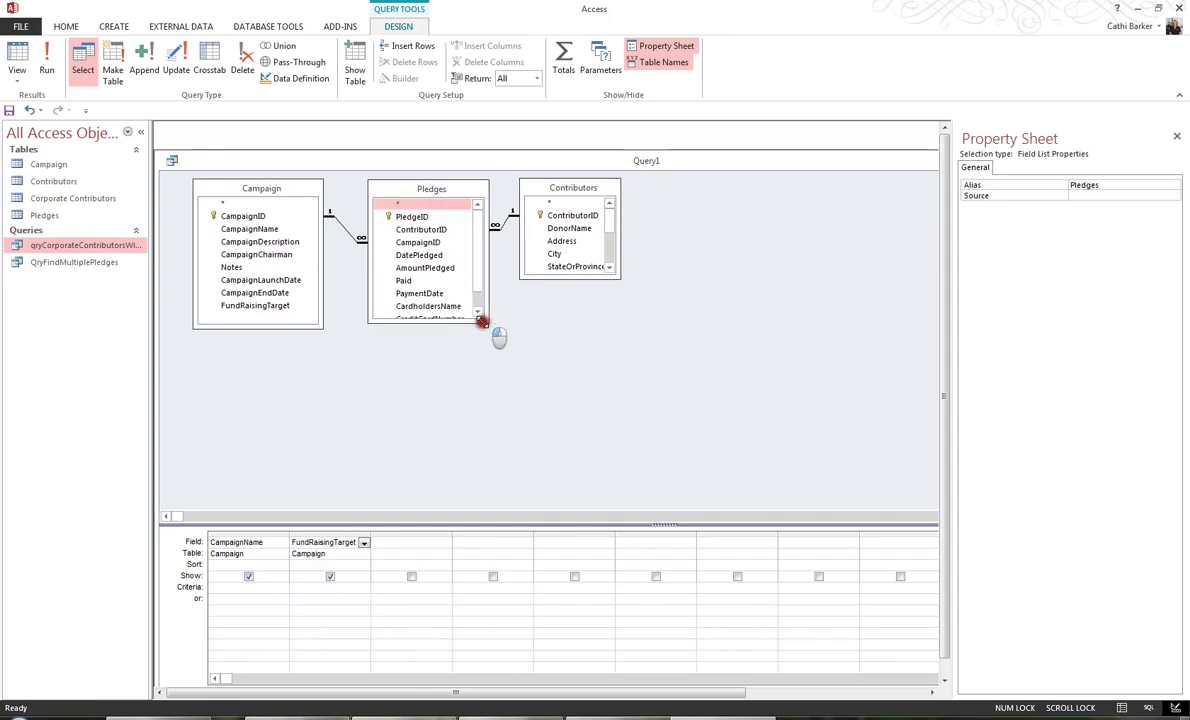
pyautogui.click(449, 273)
pyautogui.doubleClick(449, 273)
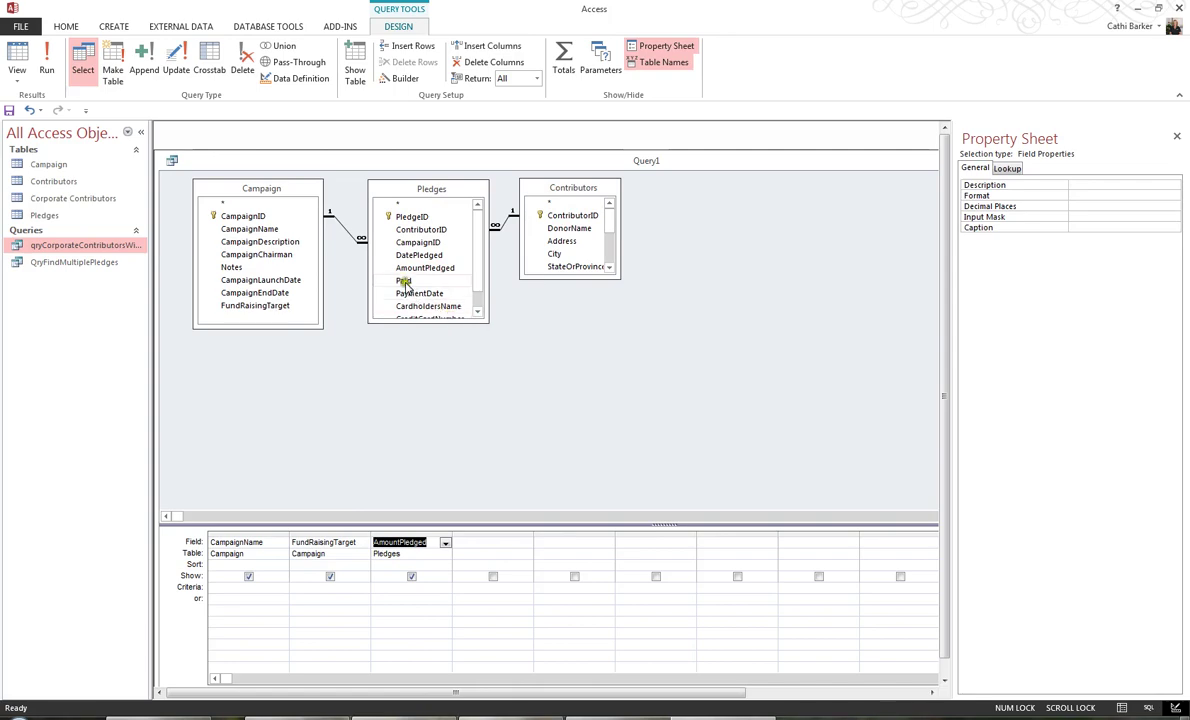
pyautogui.click(404, 283)
pyautogui.doubleClick(404, 283)
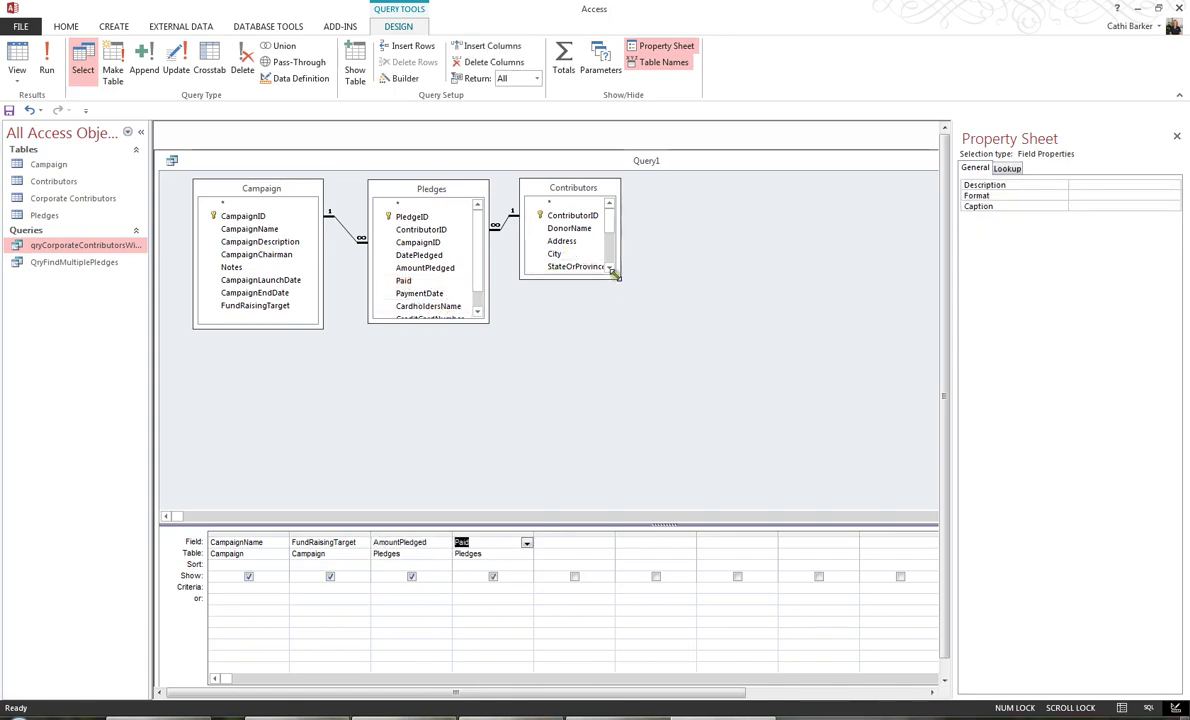
# - Enlarge the Contributors field list and add its DonorName, City and Country fields to the query
pyautogui.moveTo(619, 278); pyautogui.dragTo(665, 376)
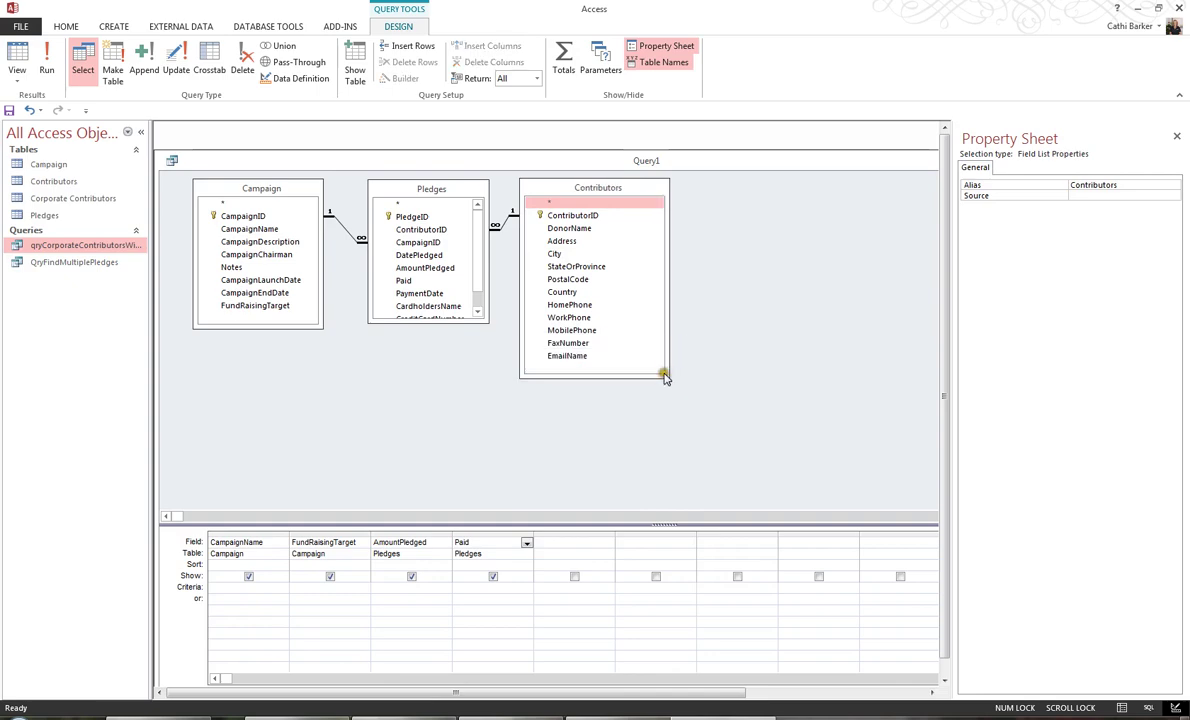
pyautogui.doubleClick(586, 229)
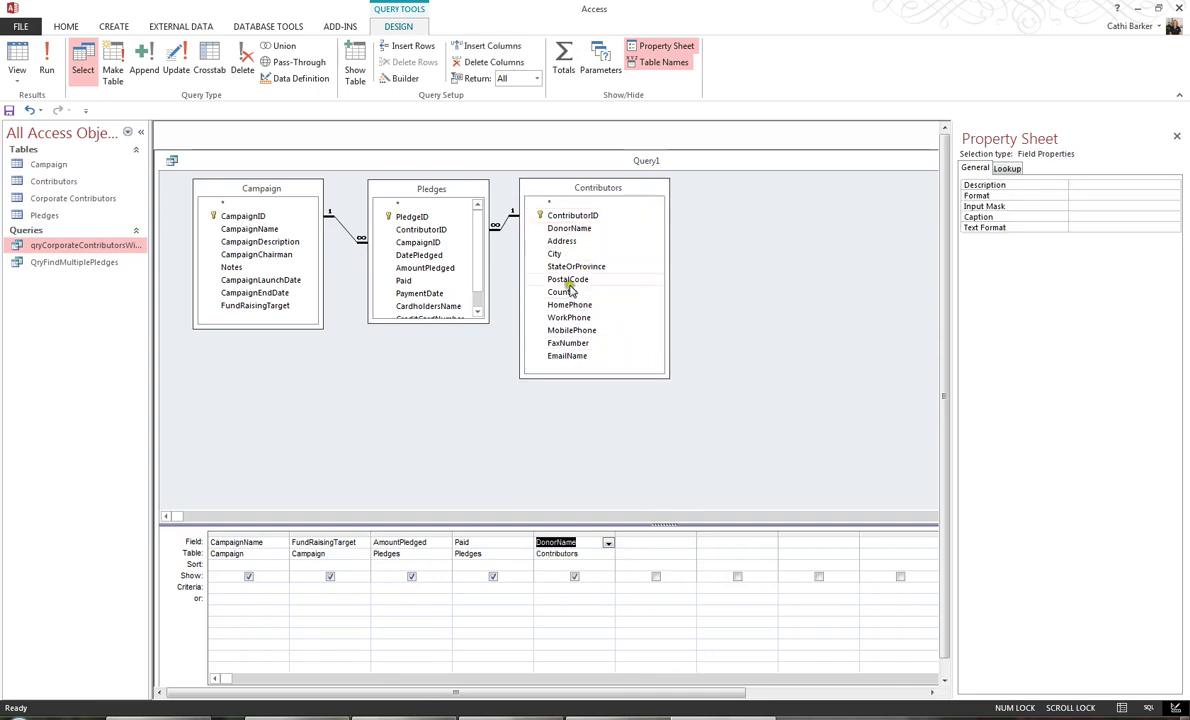
pyautogui.moveTo(560, 254); pyautogui.dragTo(563, 256)
pyautogui.doubleClick(563, 256)
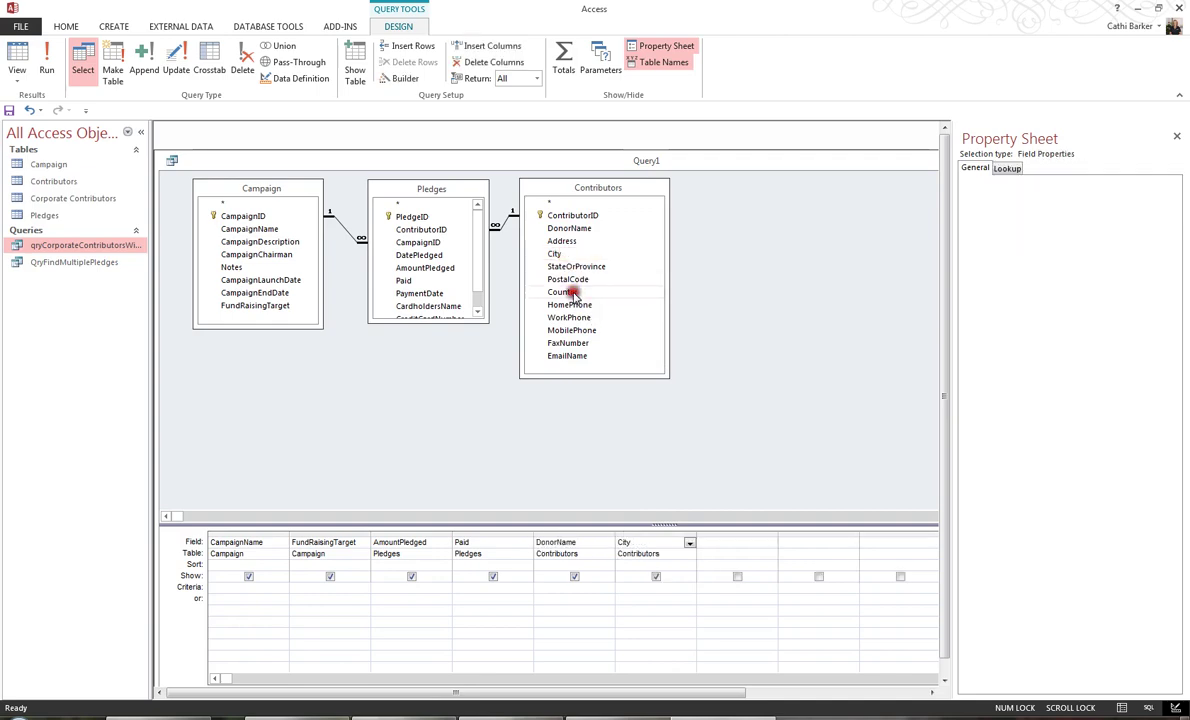
pyautogui.doubleClick(568, 293)
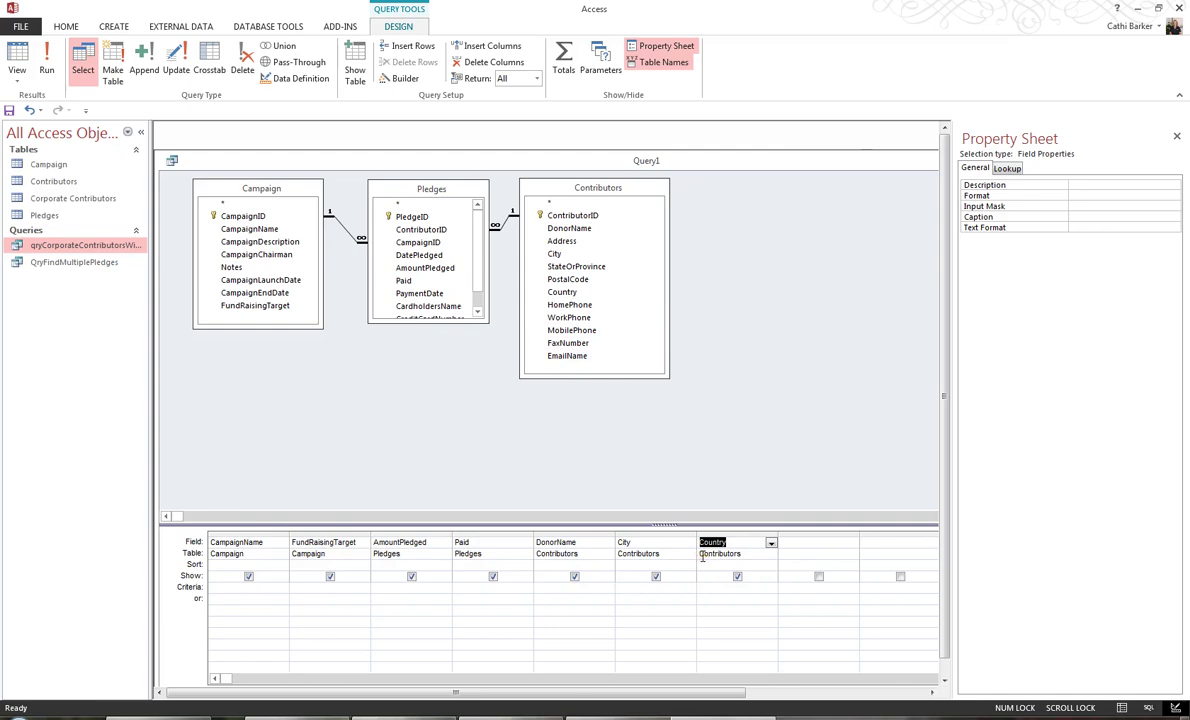
# - Save the query as qryCrosstab and close its design window
pyautogui.click(8, 110)
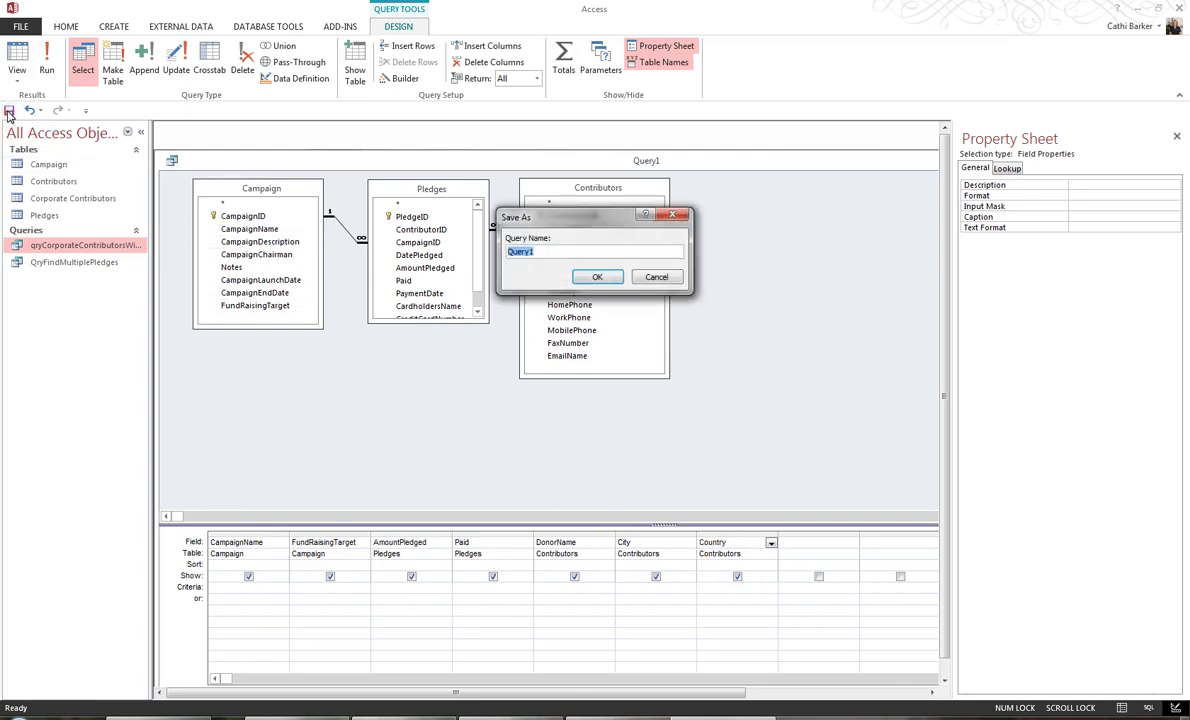
pyautogui.write('qr')
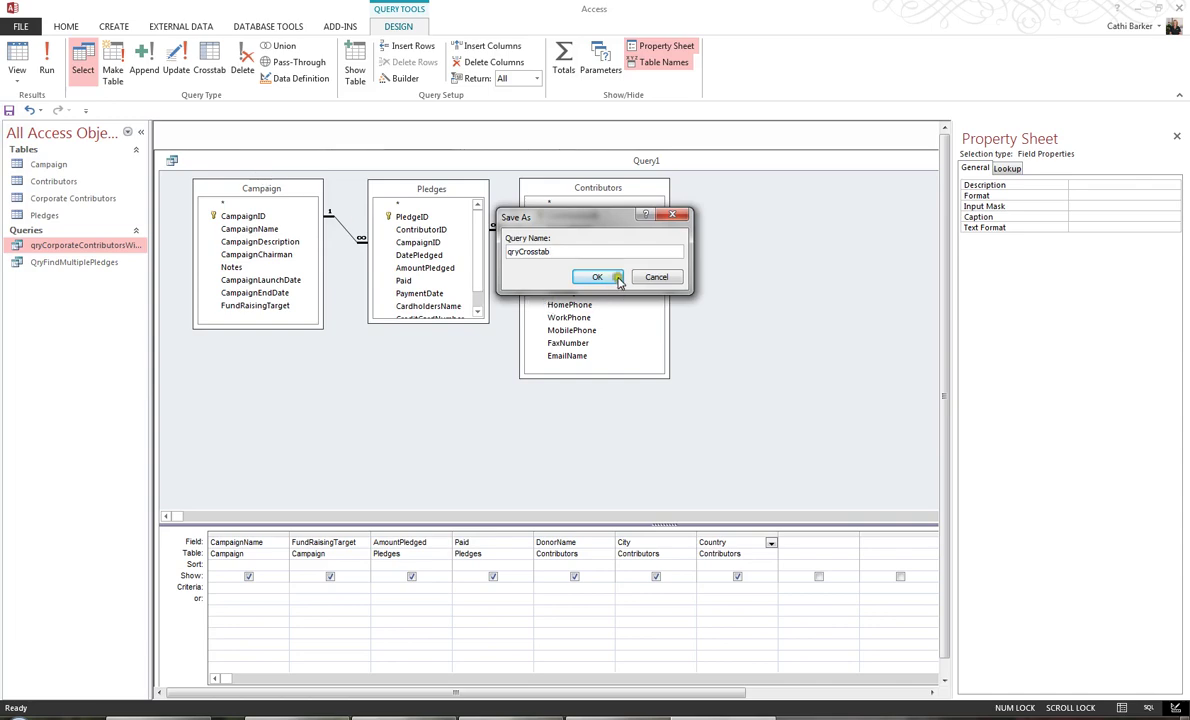
pyautogui.write('yCrosstab')
pyautogui.click(612, 278)
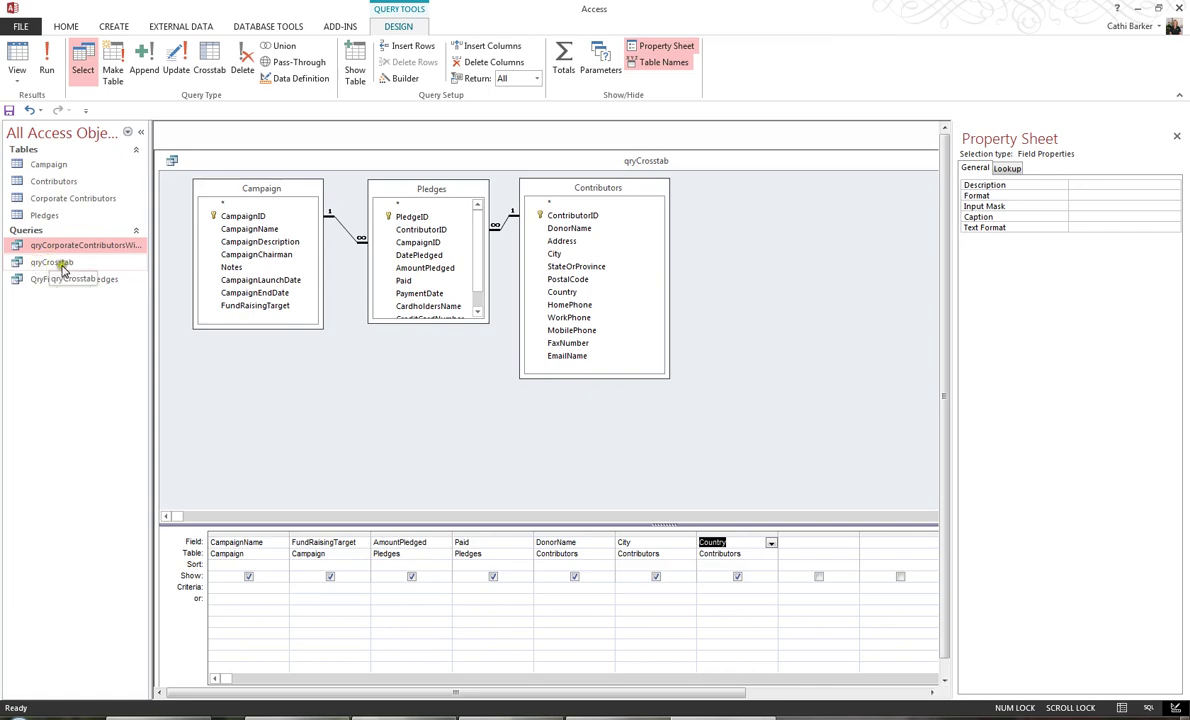
pyautogui.moveTo(700, 702); pyautogui.dragTo(890, 696)
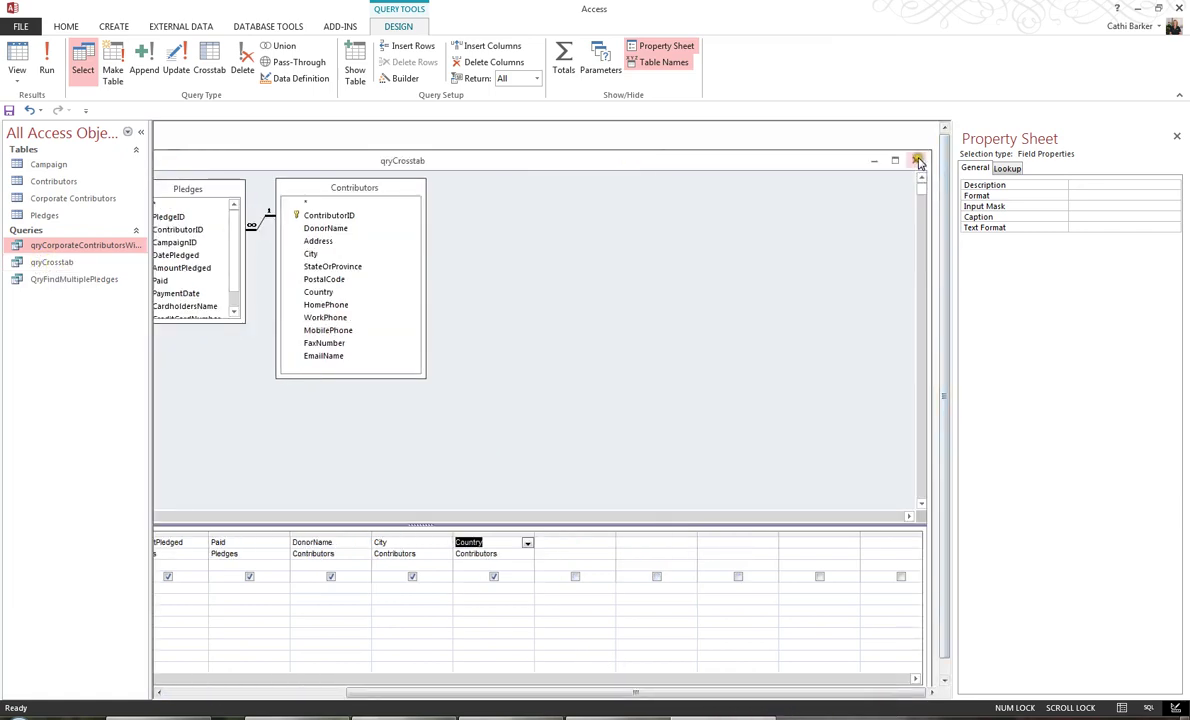
pyautogui.click(915, 160)
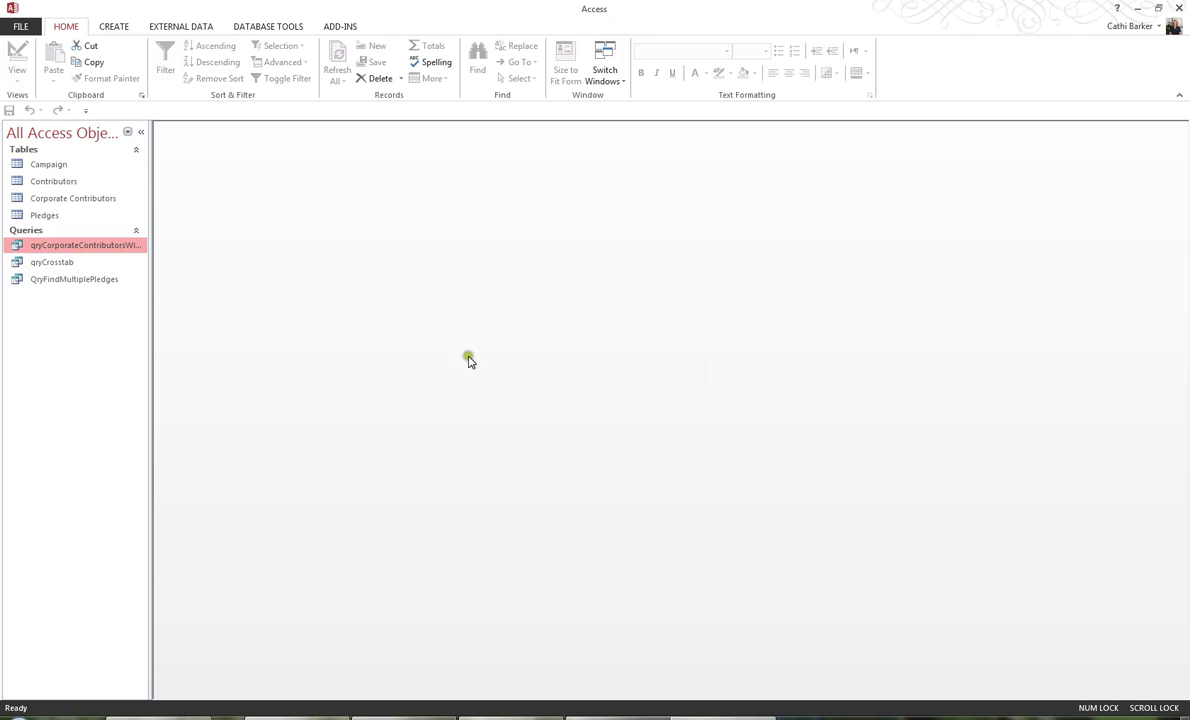
# - Open qryCrosstab to examine its records, and close the datasheet
pyautogui.doubleClick(67, 263)
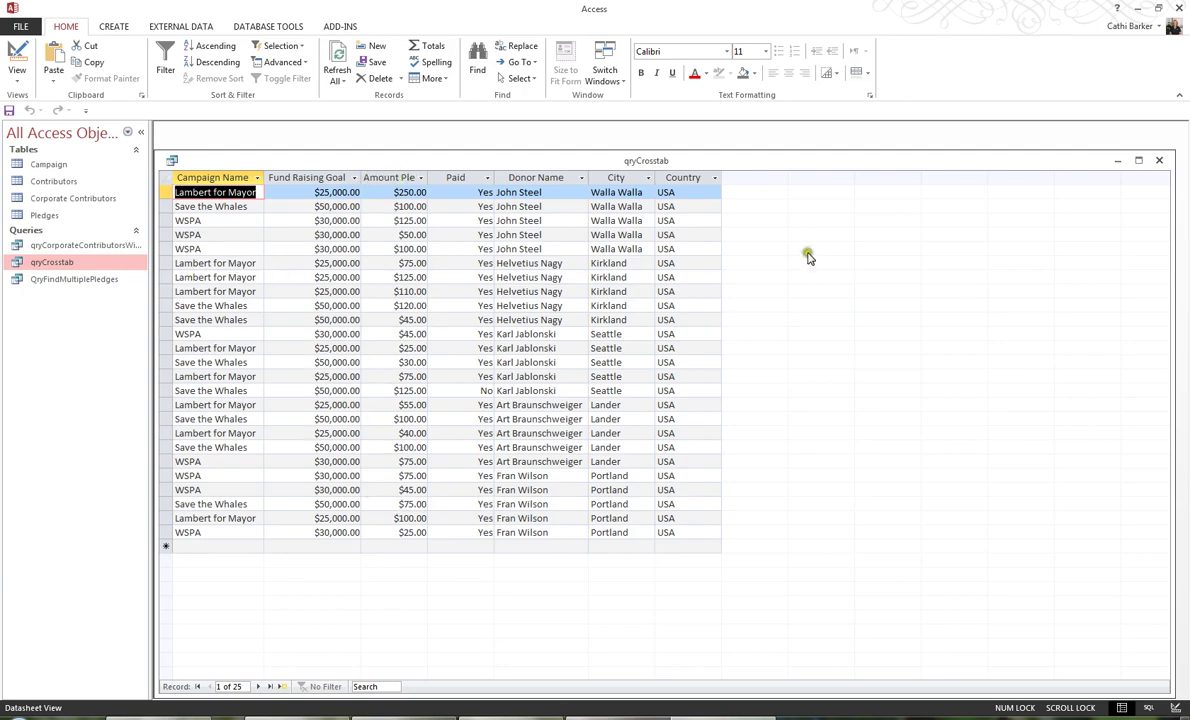
pyautogui.click(1159, 162)
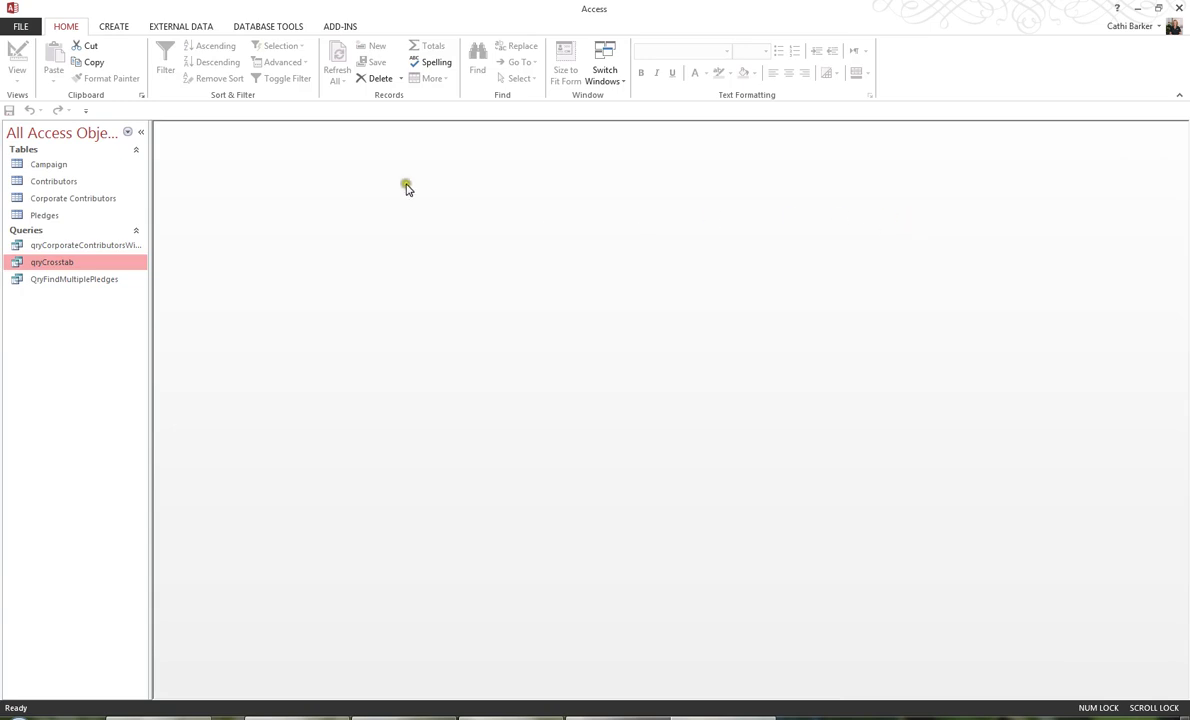
# - Start the Crosstab Query Wizard and choose the query qryCrosstab as its data source
pyautogui.click(116, 27)
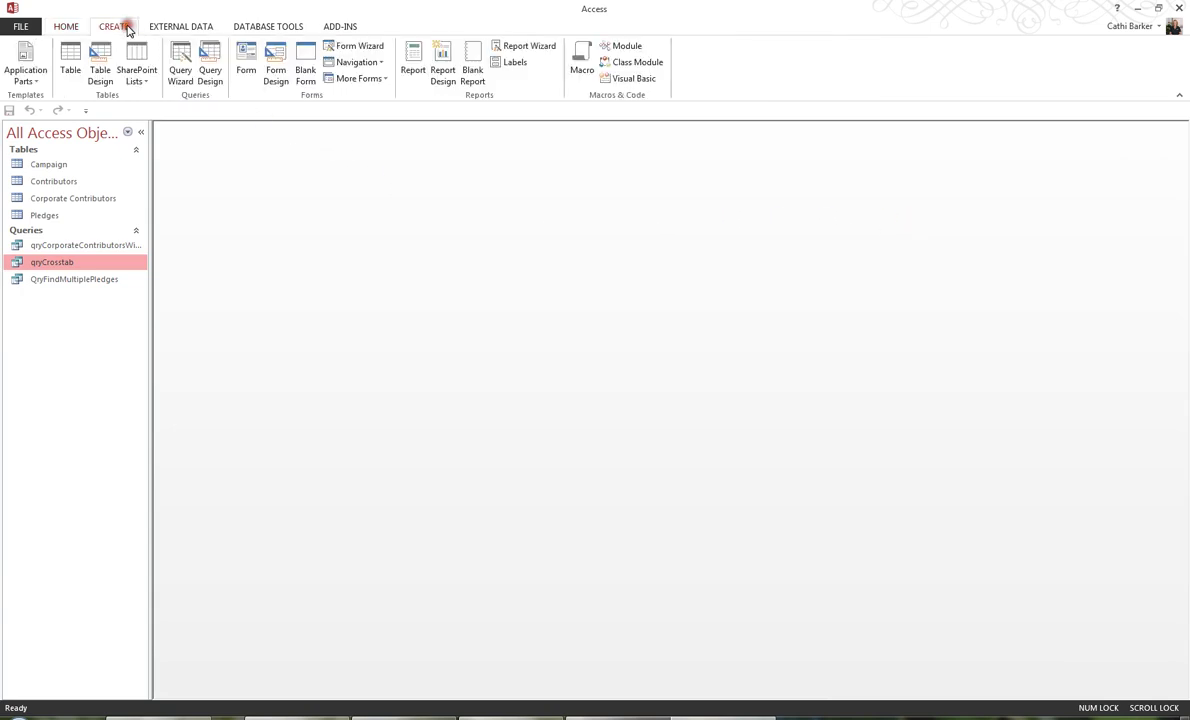
pyautogui.click(178, 72)
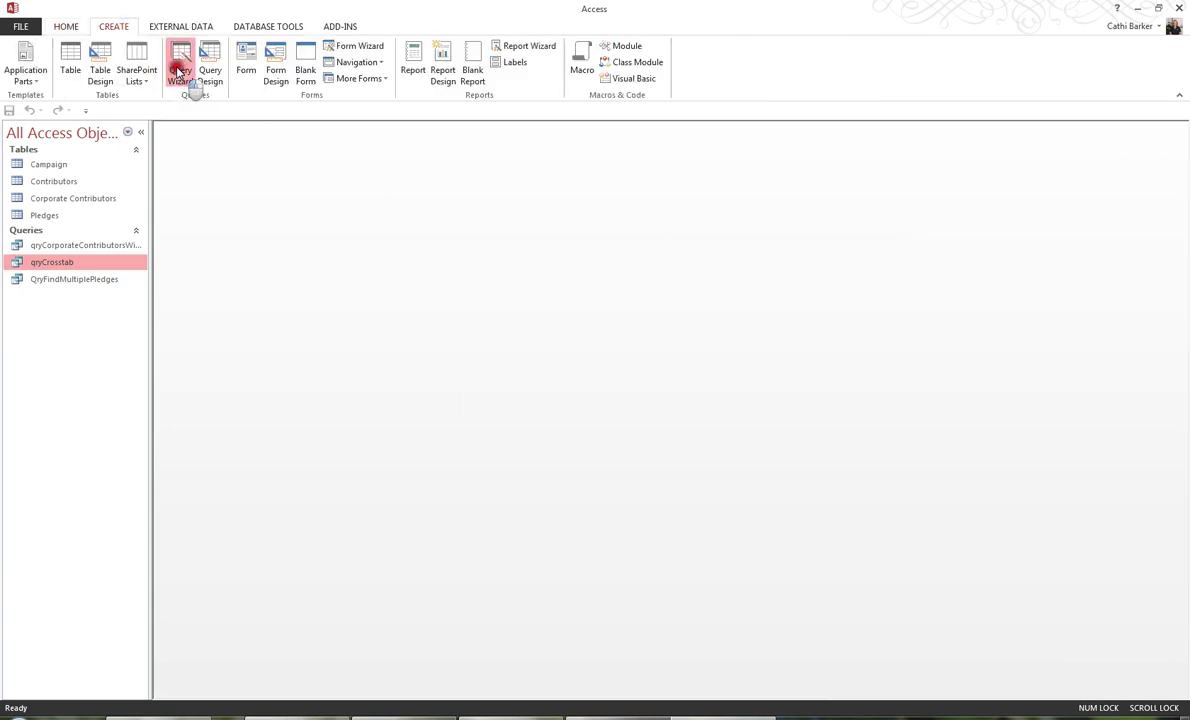
pyautogui.click(652, 225)
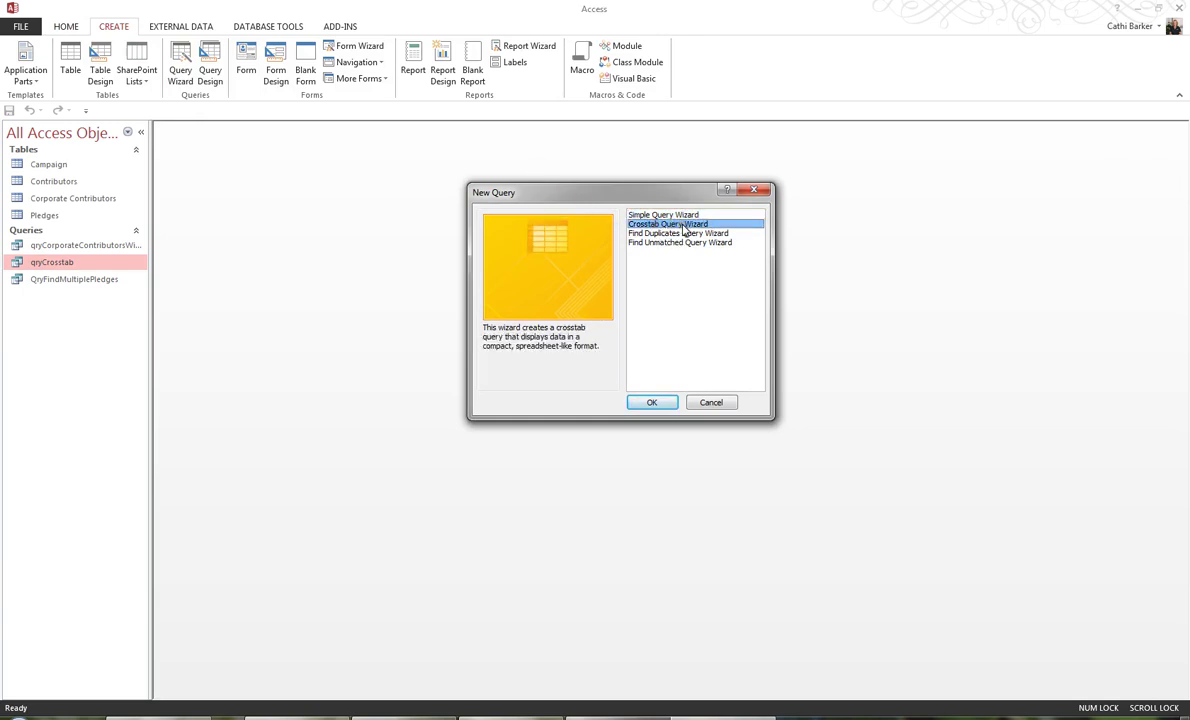
pyautogui.click(655, 403)
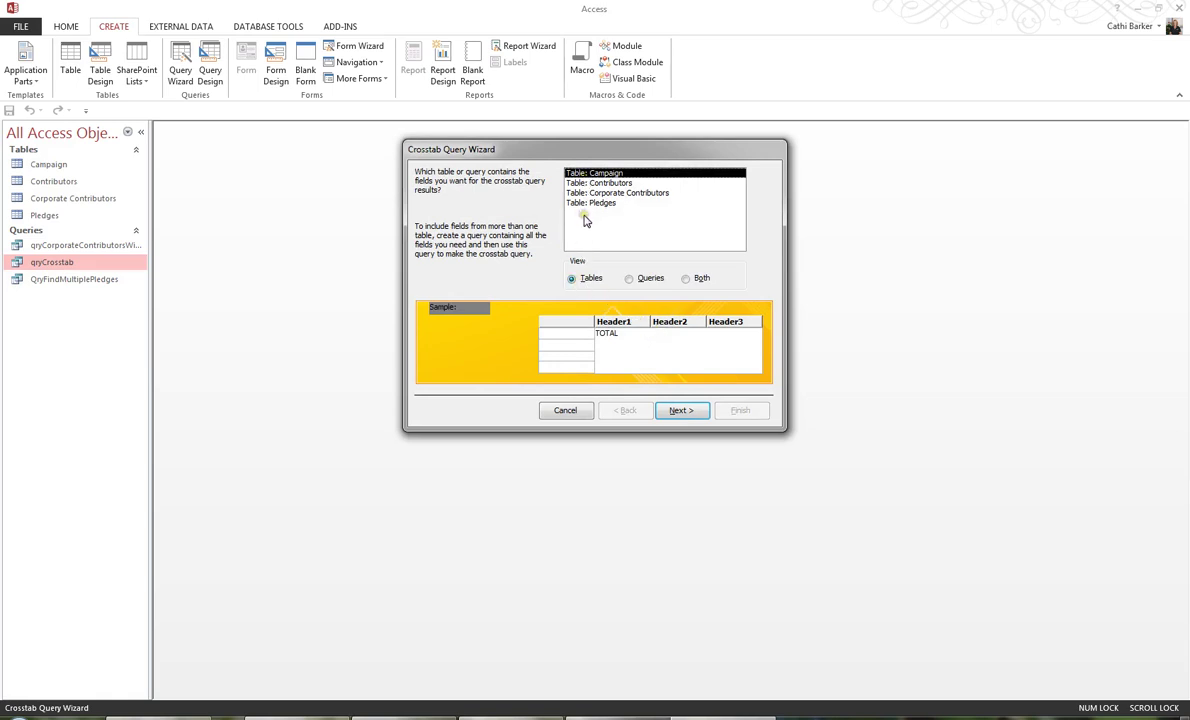
pyautogui.click(630, 280)
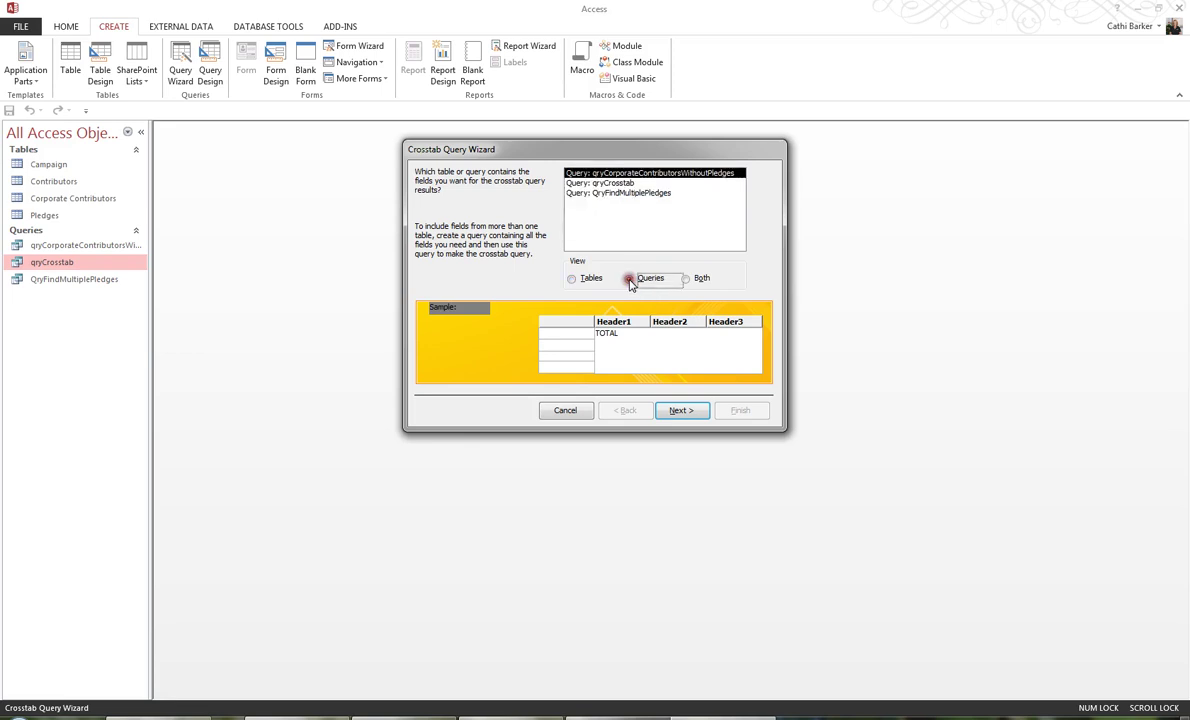
pyautogui.click(615, 184)
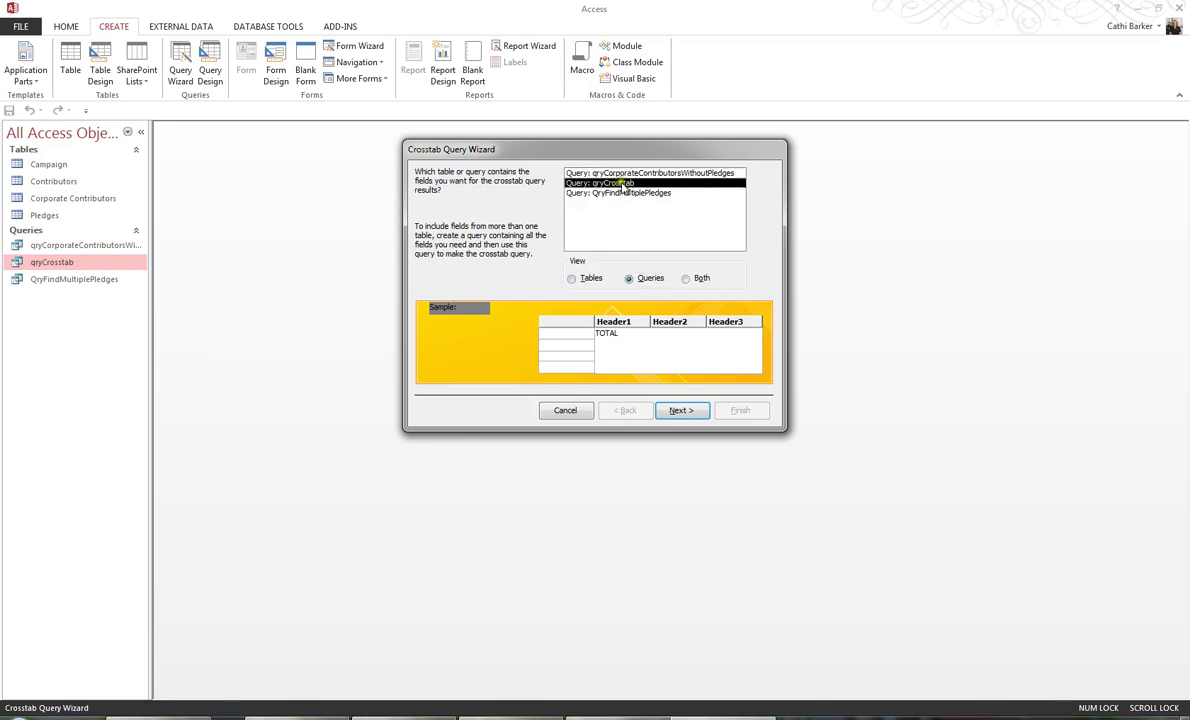
pyautogui.click(690, 412)
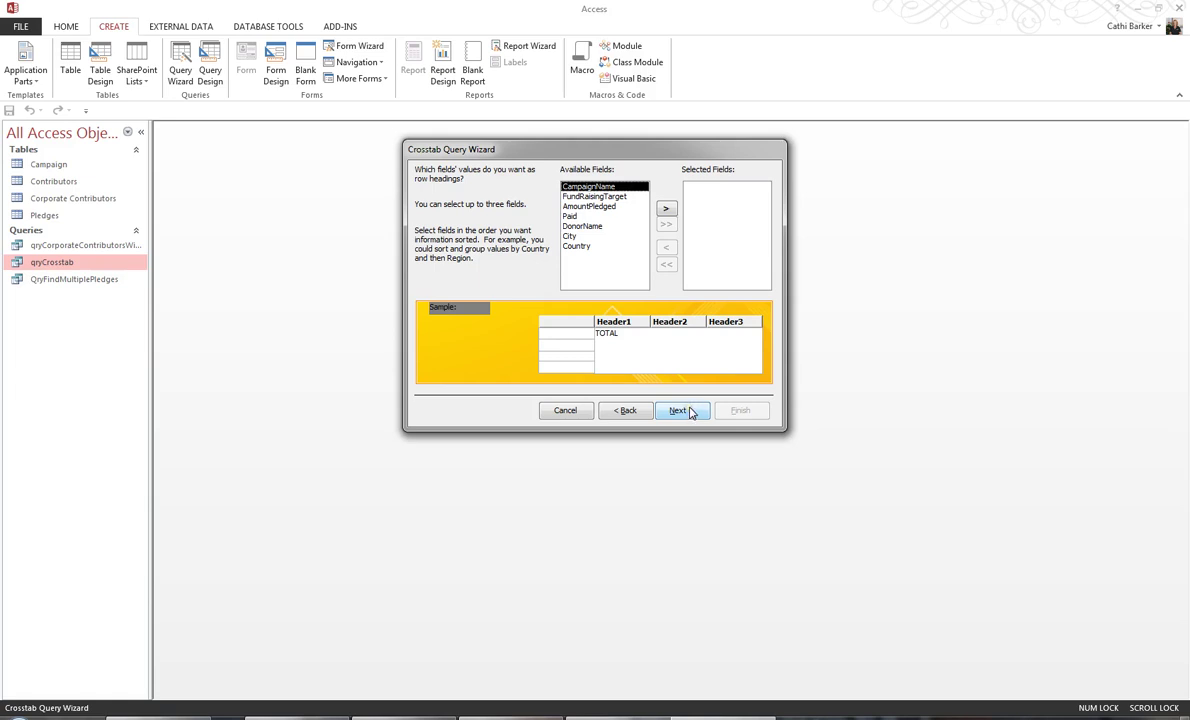
# - Use City for the crosstab's row headings and CampaignName for its column headings
pyautogui.click(573, 237)
pyautogui.click(666, 208)
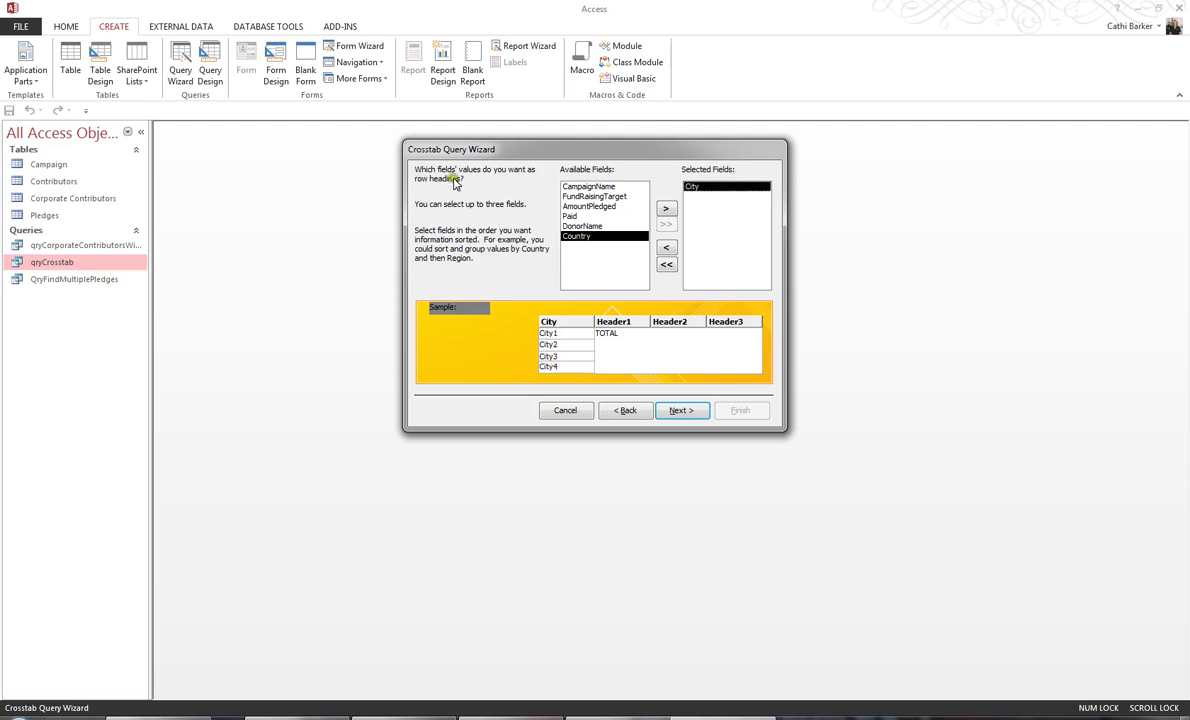
pyautogui.click(679, 411)
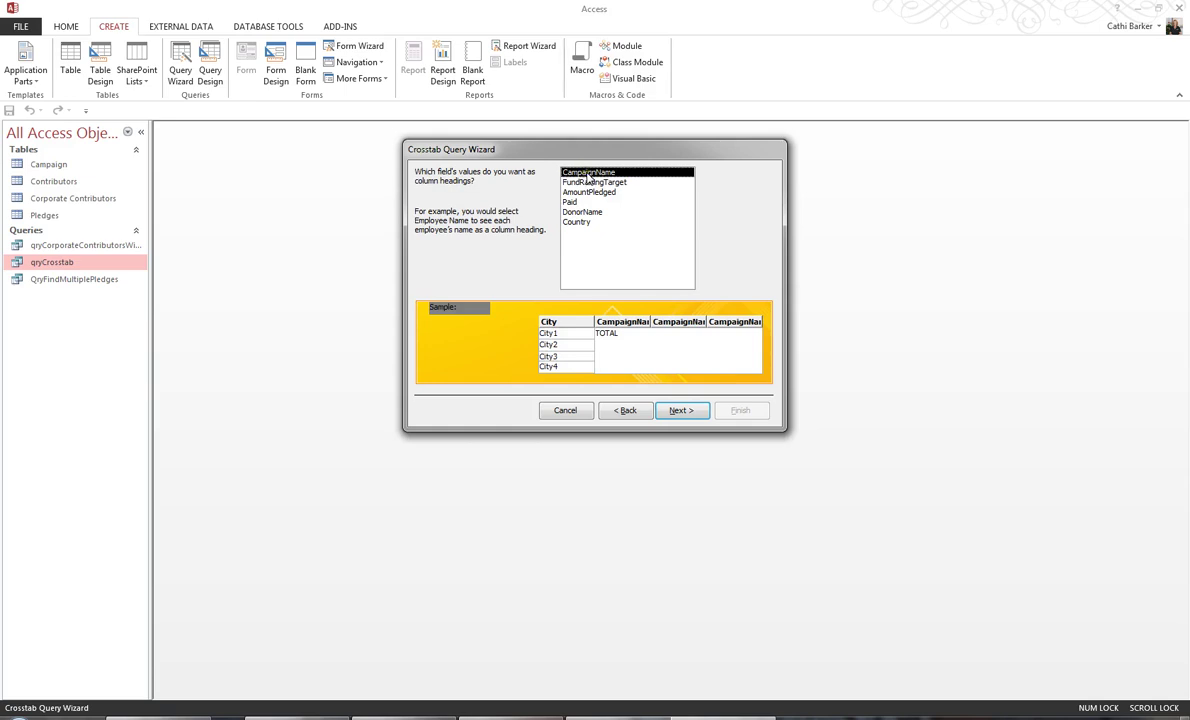
pyautogui.click(681, 411)
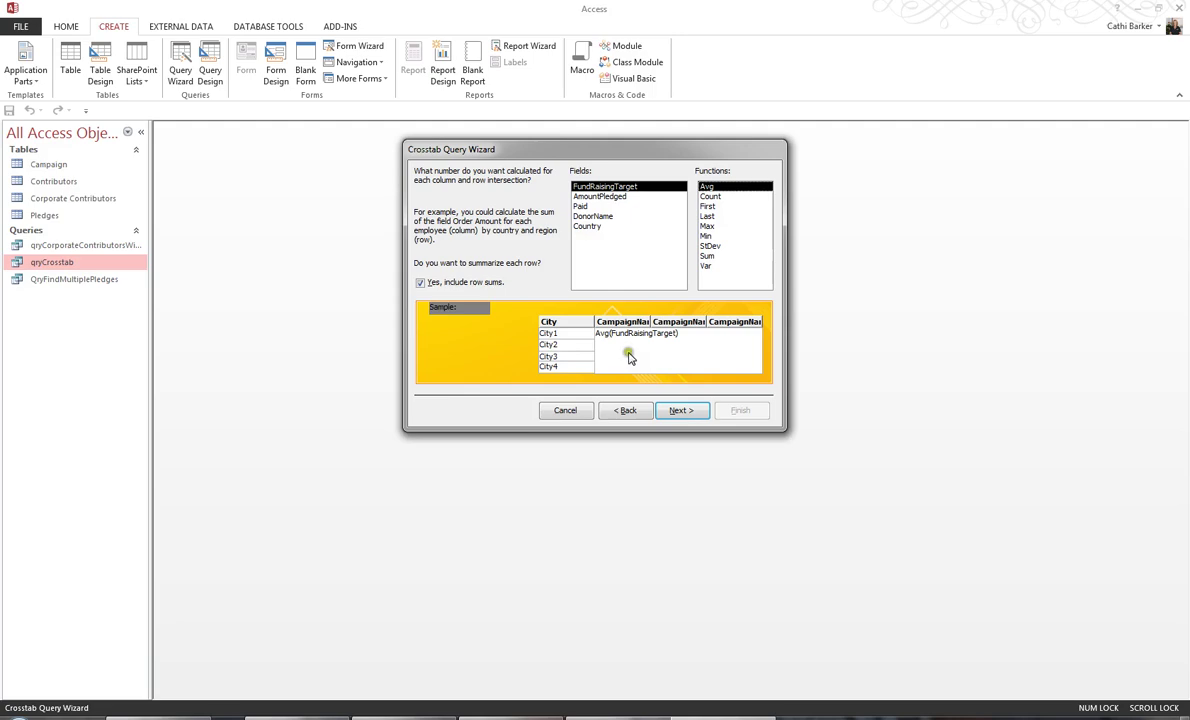
# - Calculate the Sum of AmountPledged at each row and column intersection, keeping row sums included
pyautogui.click(616, 196)
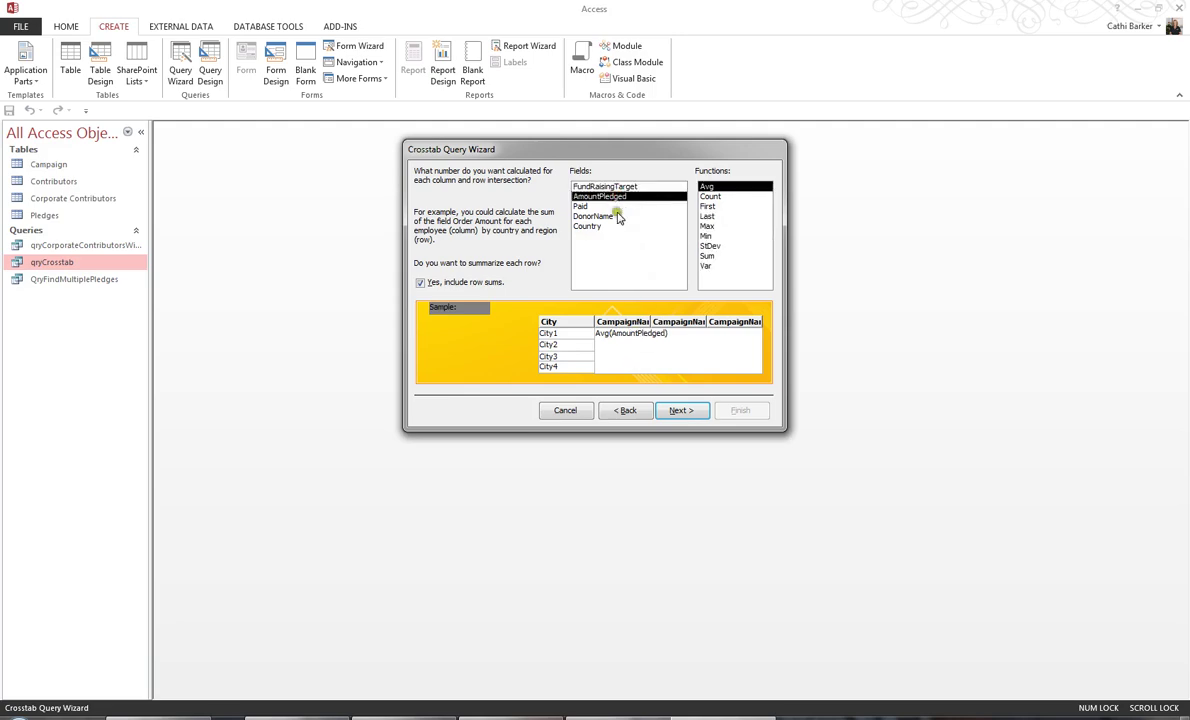
pyautogui.click(707, 257)
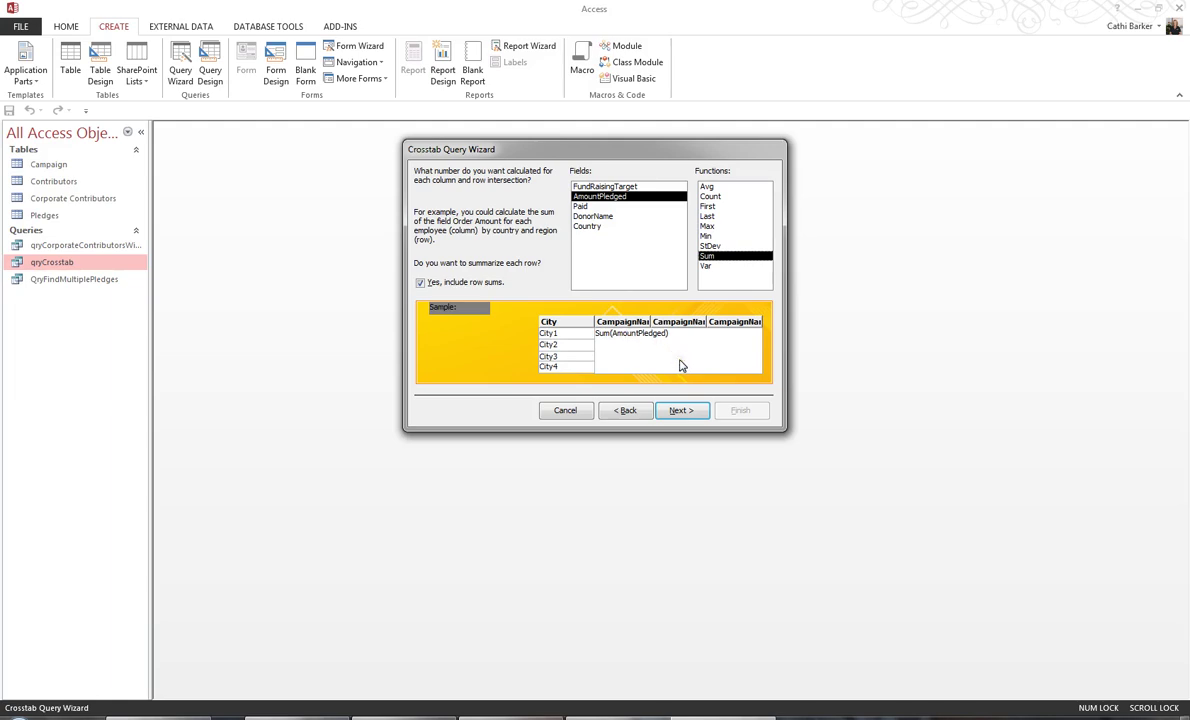
pyautogui.click(688, 414)
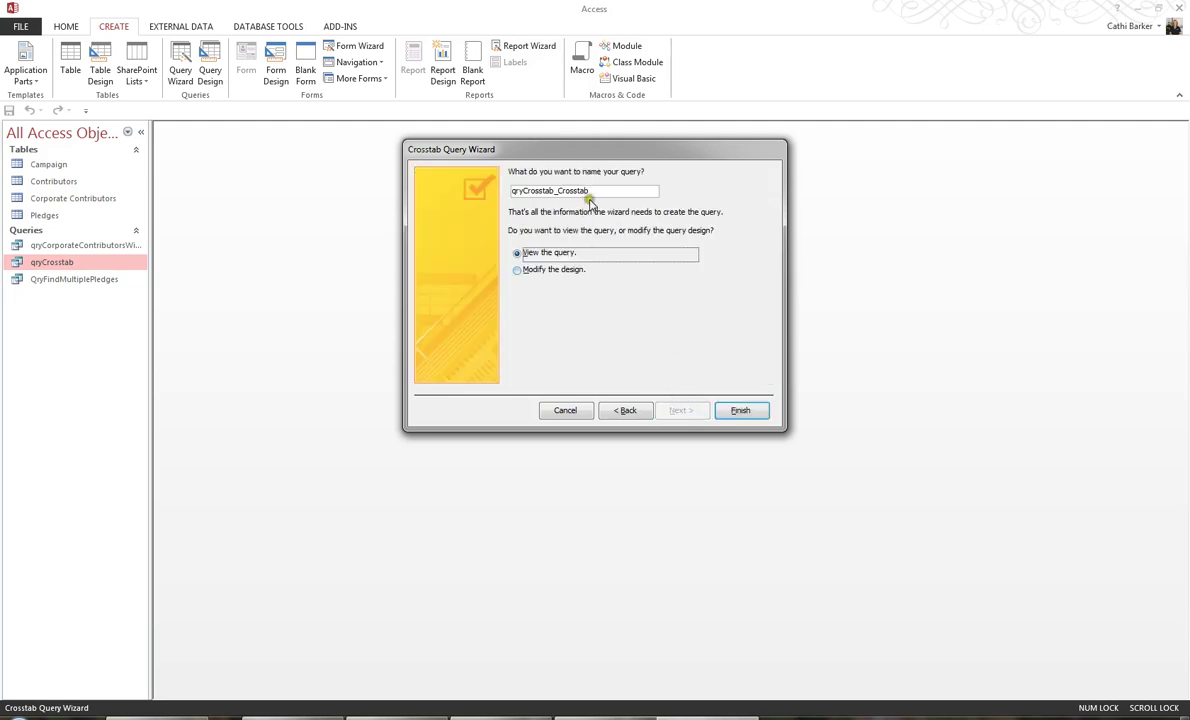
# - Name the crosstab query qryPledgeByCampaign, finish the wizard to view its results, and close the datasheet
pyautogui.moveTo(549, 190); pyautogui.dragTo(470, 191)
pyautogui.write('qr')
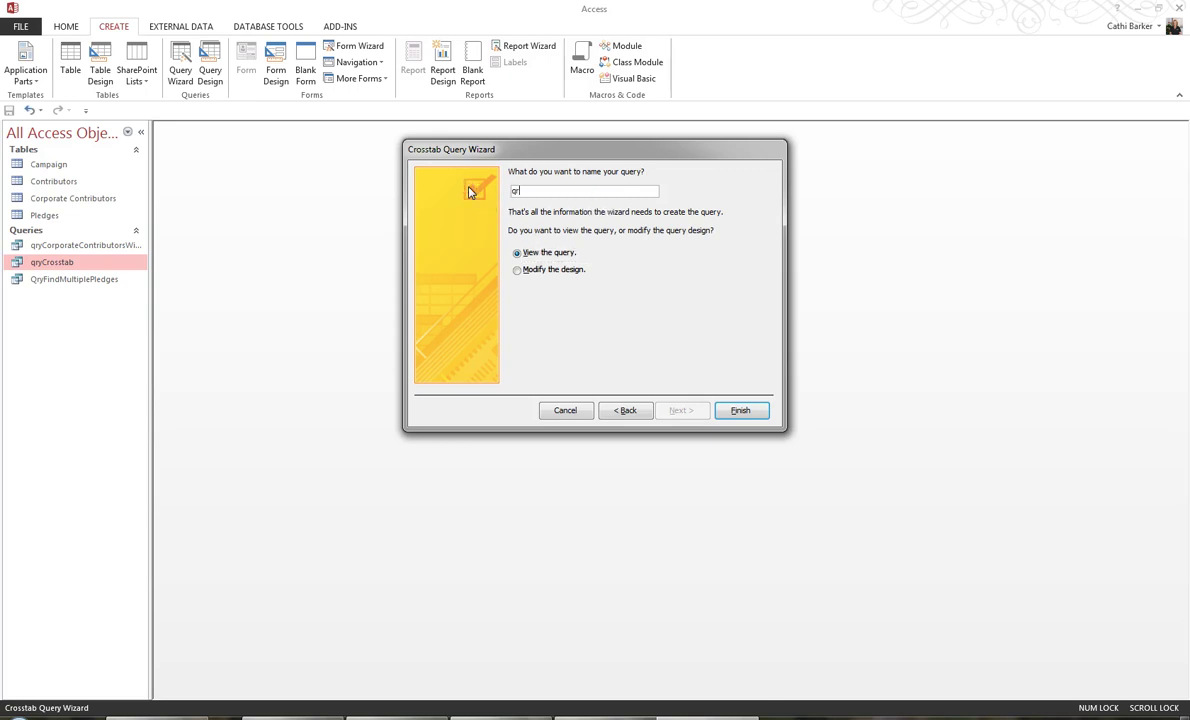
pyautogui.write('yPledgeByCampaign')
pyautogui.click(741, 411)
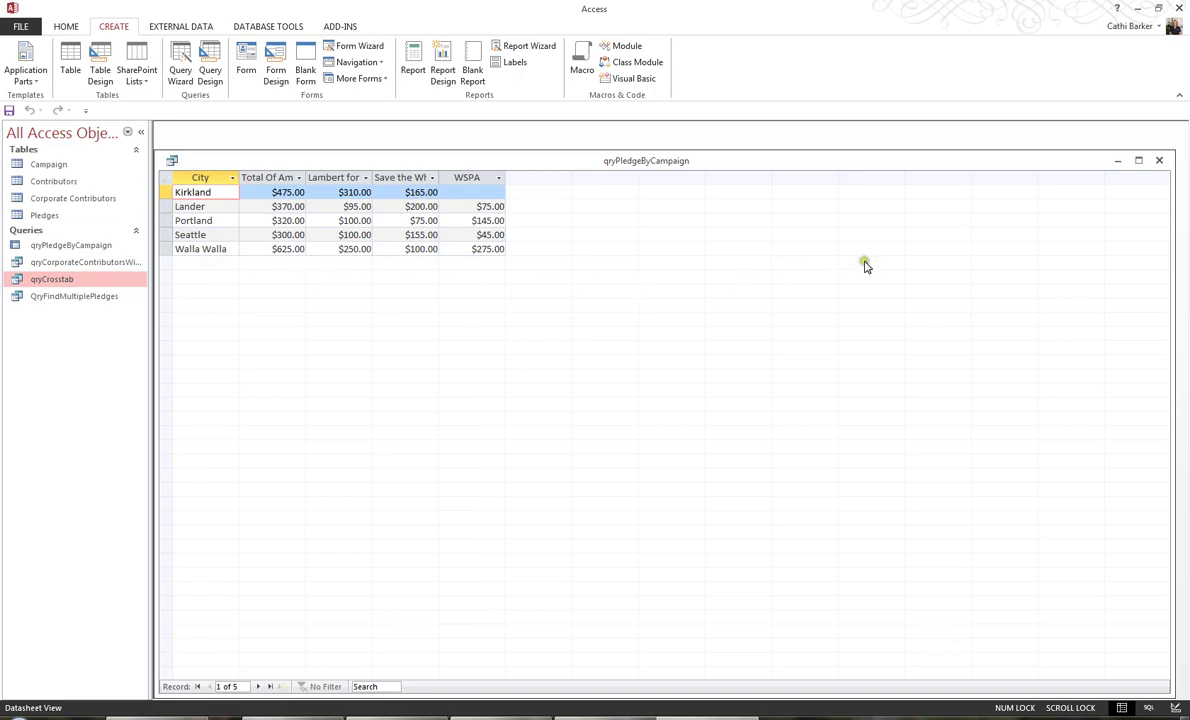
pyautogui.click(1160, 162)
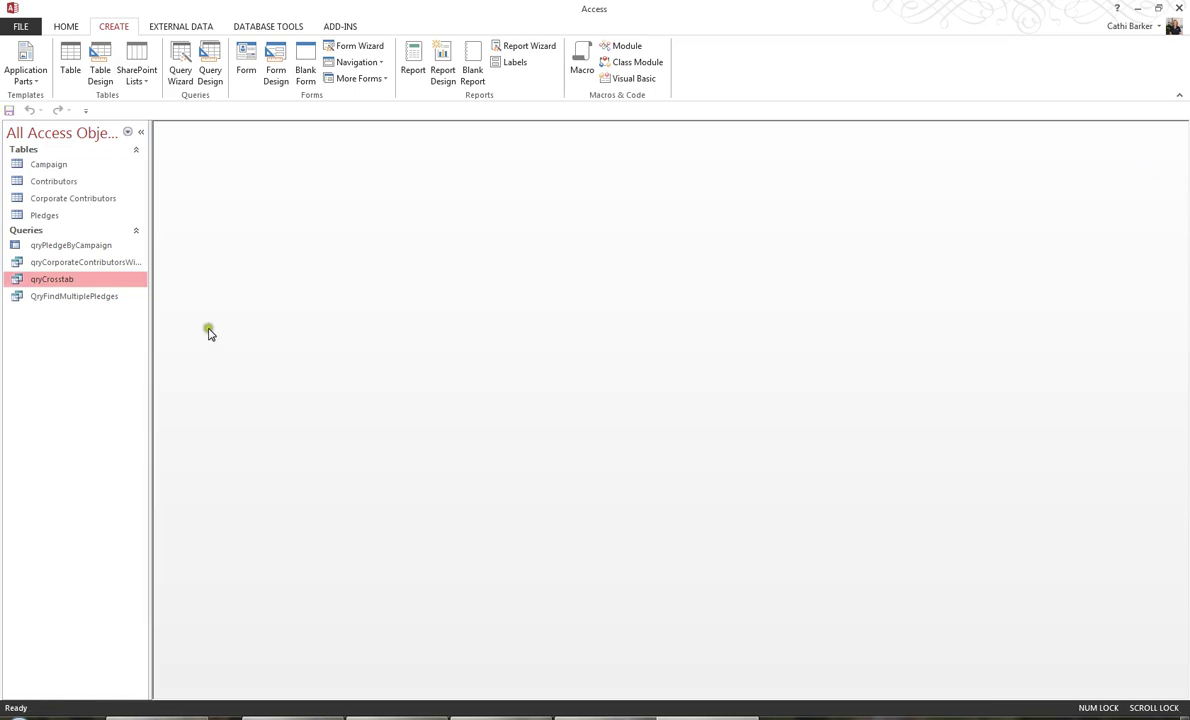
# - Reopen qryCrosstab to review its fields and records, and close it again
pyautogui.click(109, 282)
pyautogui.click(110, 282)
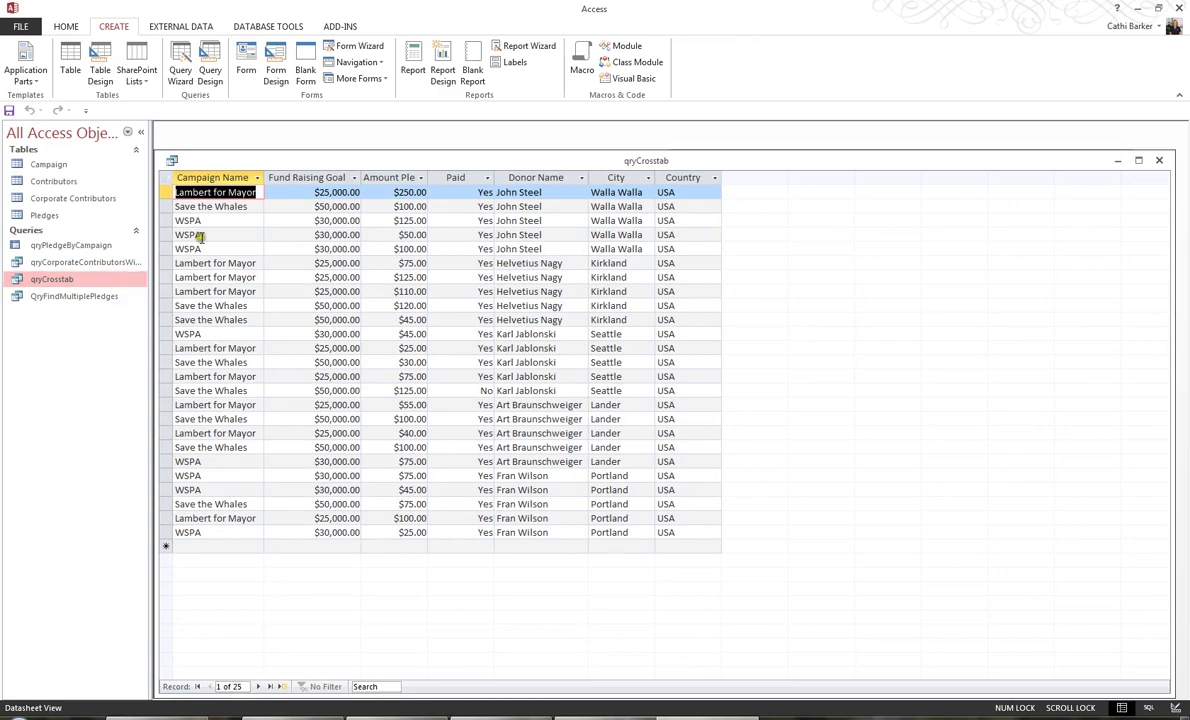
pyautogui.click(1160, 162)
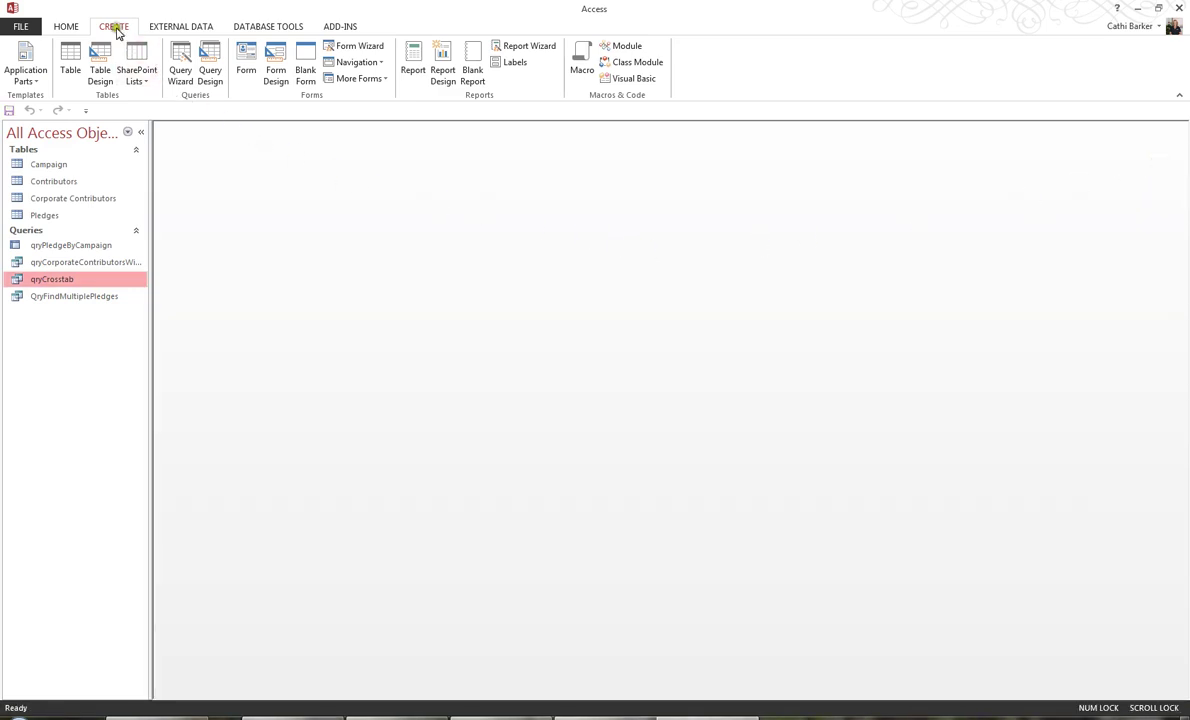
# - Start a second crosstab query with the Crosstab Query Wizard, using the query qryCrosstab as its data source
pyautogui.click(182, 72)
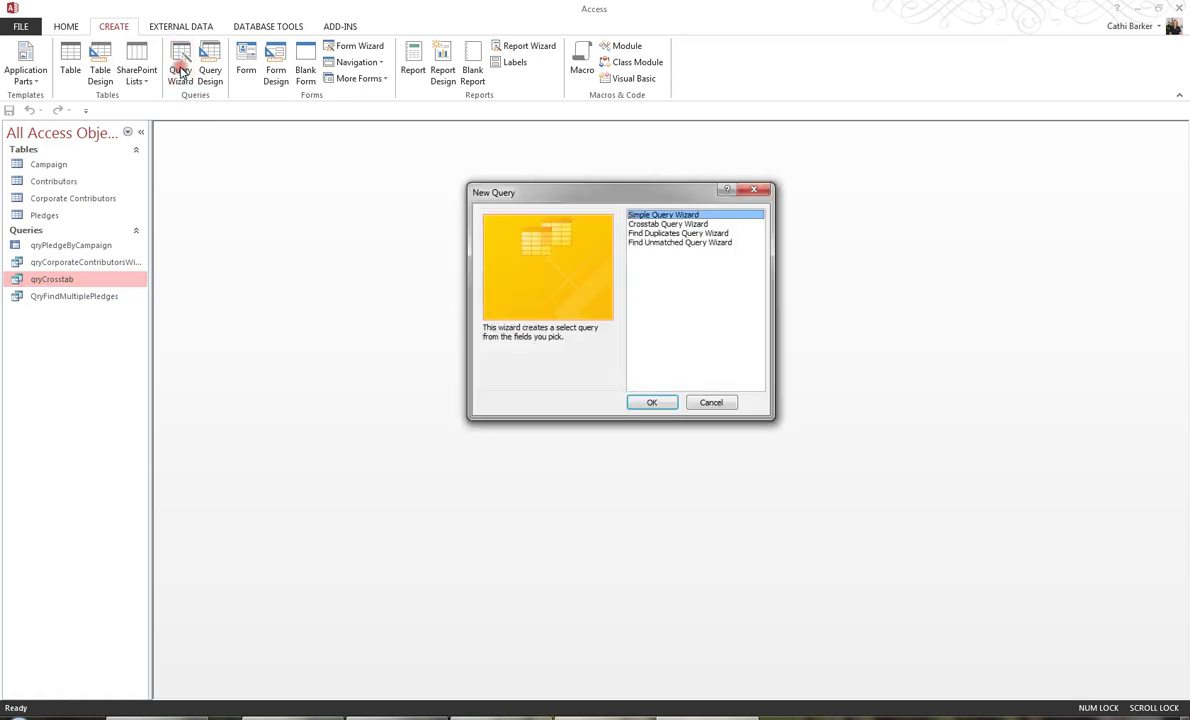
pyautogui.click(630, 224)
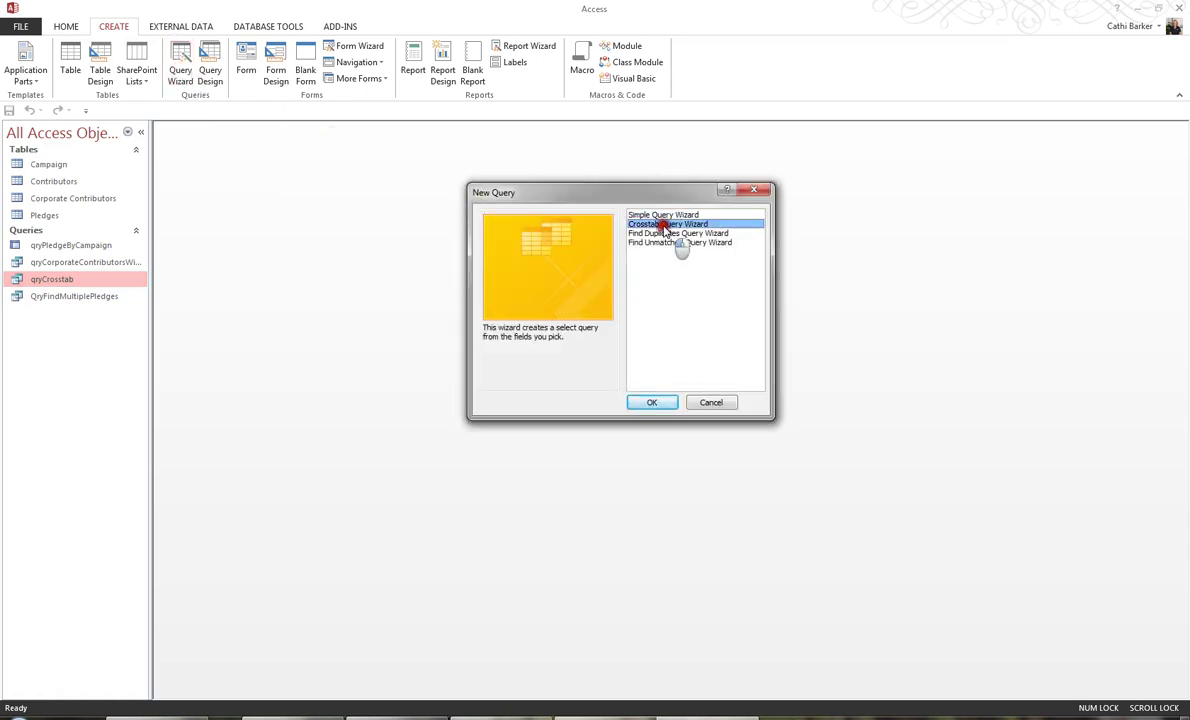
pyautogui.click(655, 403)
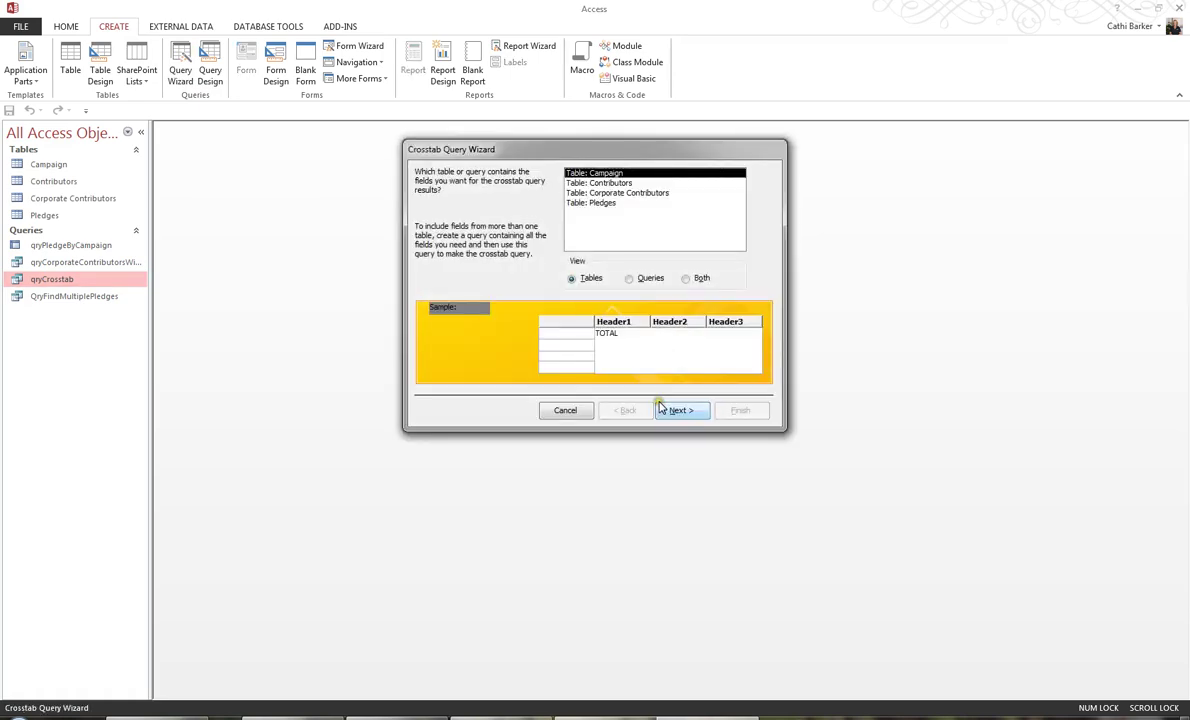
pyautogui.click(629, 279)
pyautogui.click(611, 184)
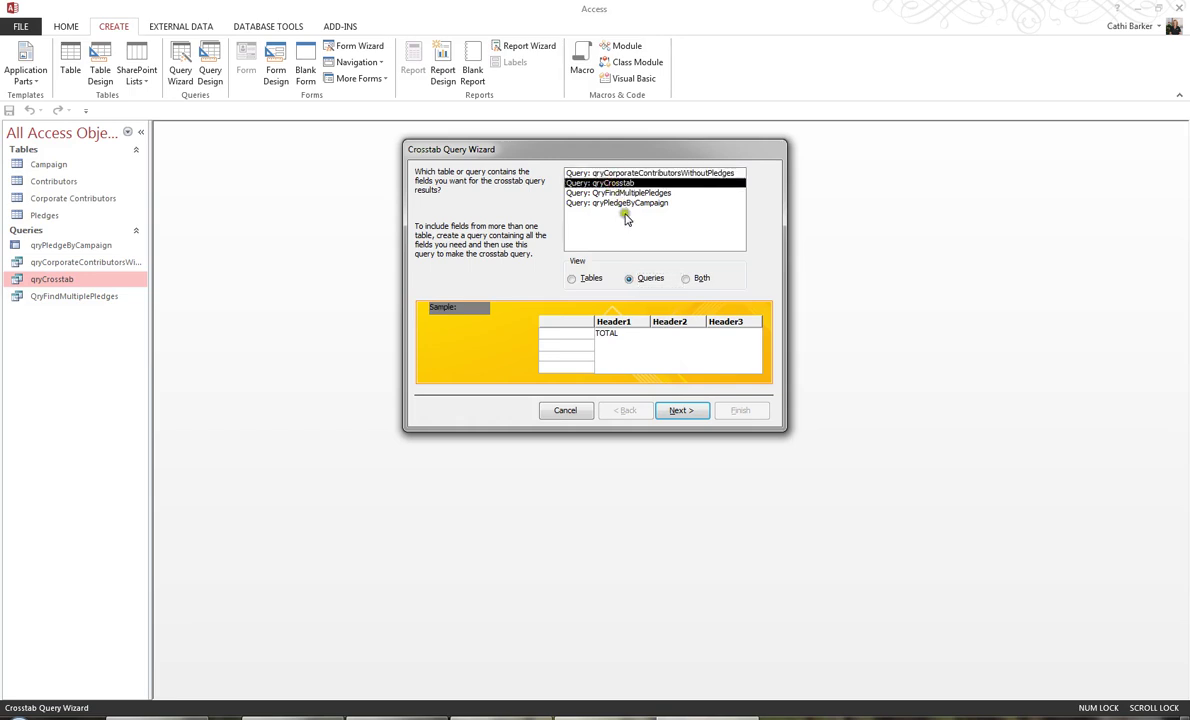
pyautogui.click(621, 186)
pyautogui.click(678, 412)
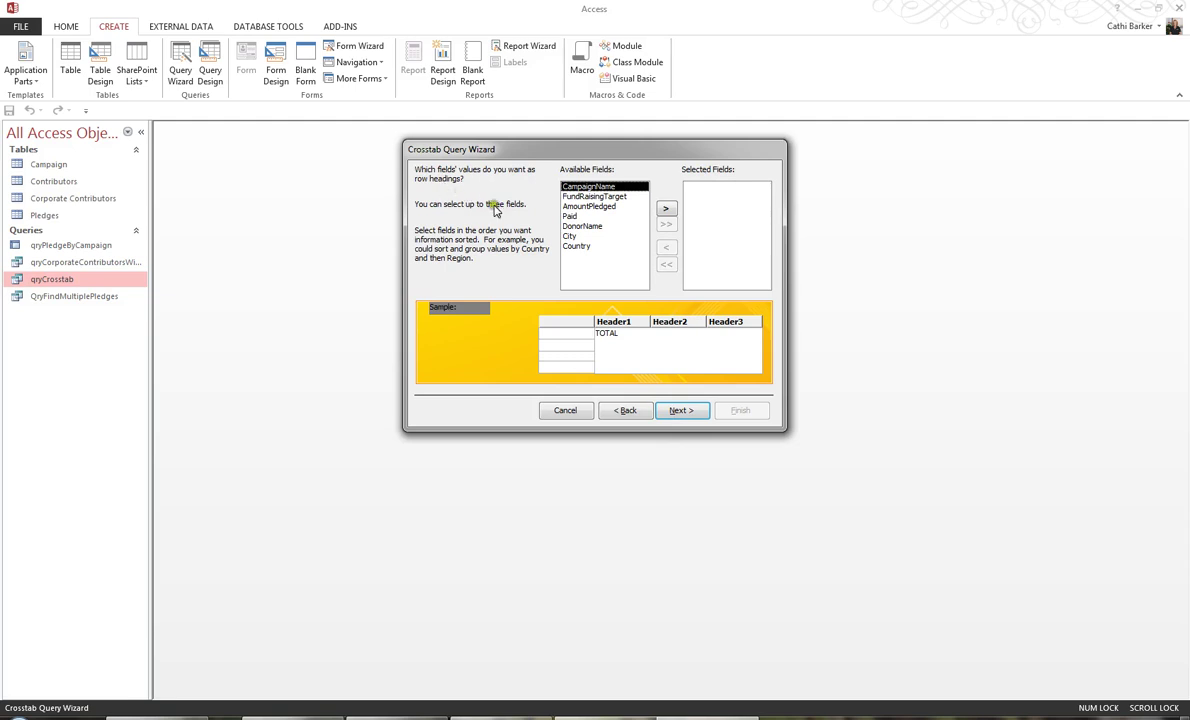
# - Use DonorName and CampaignName as the crosstab's row headings and Paid as its column heading
pyautogui.click(640, 226)
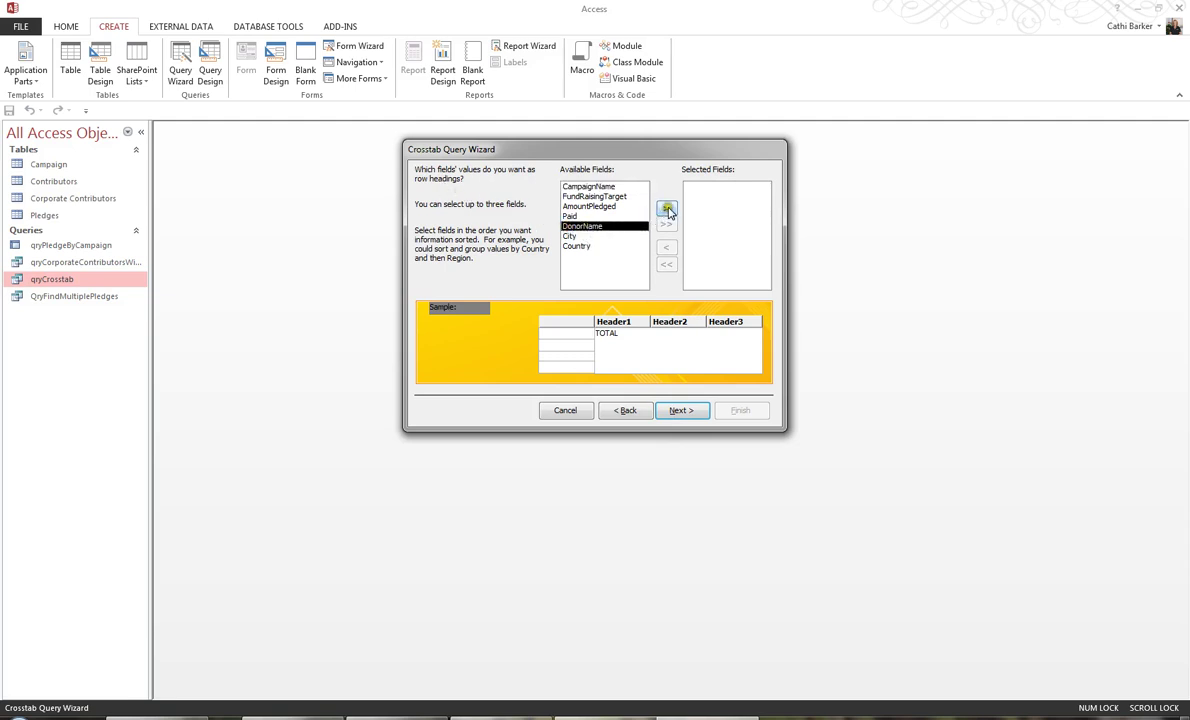
pyautogui.click(666, 209)
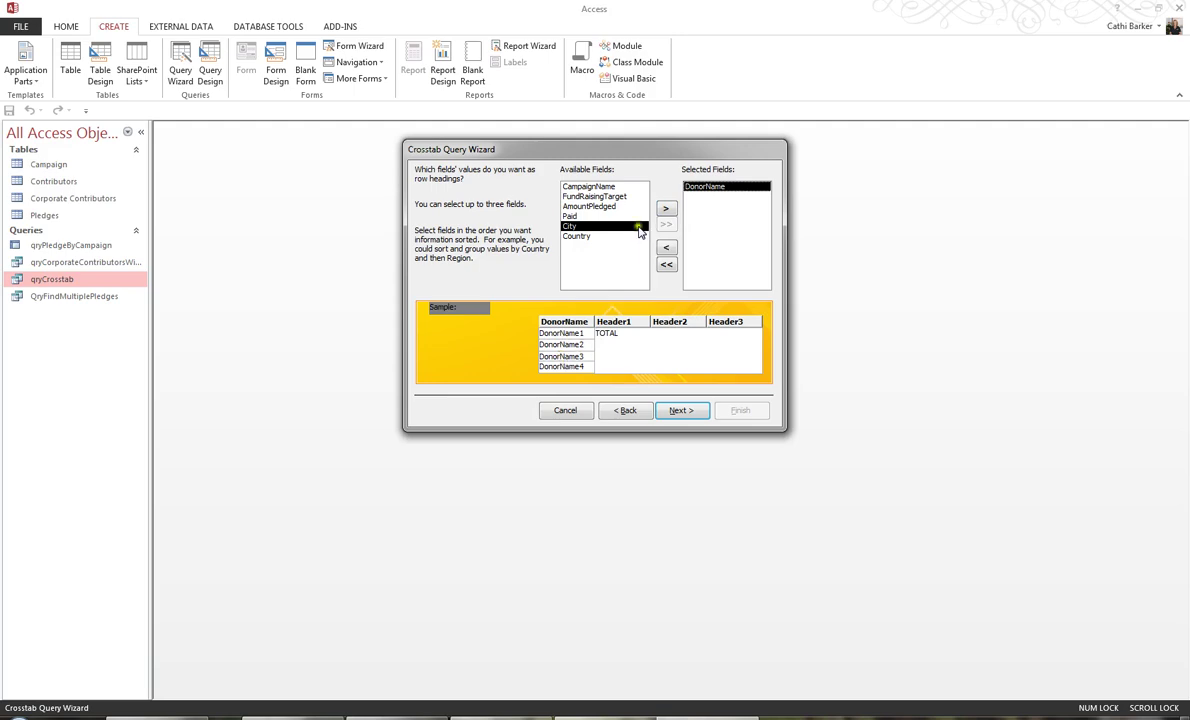
pyautogui.click(598, 187)
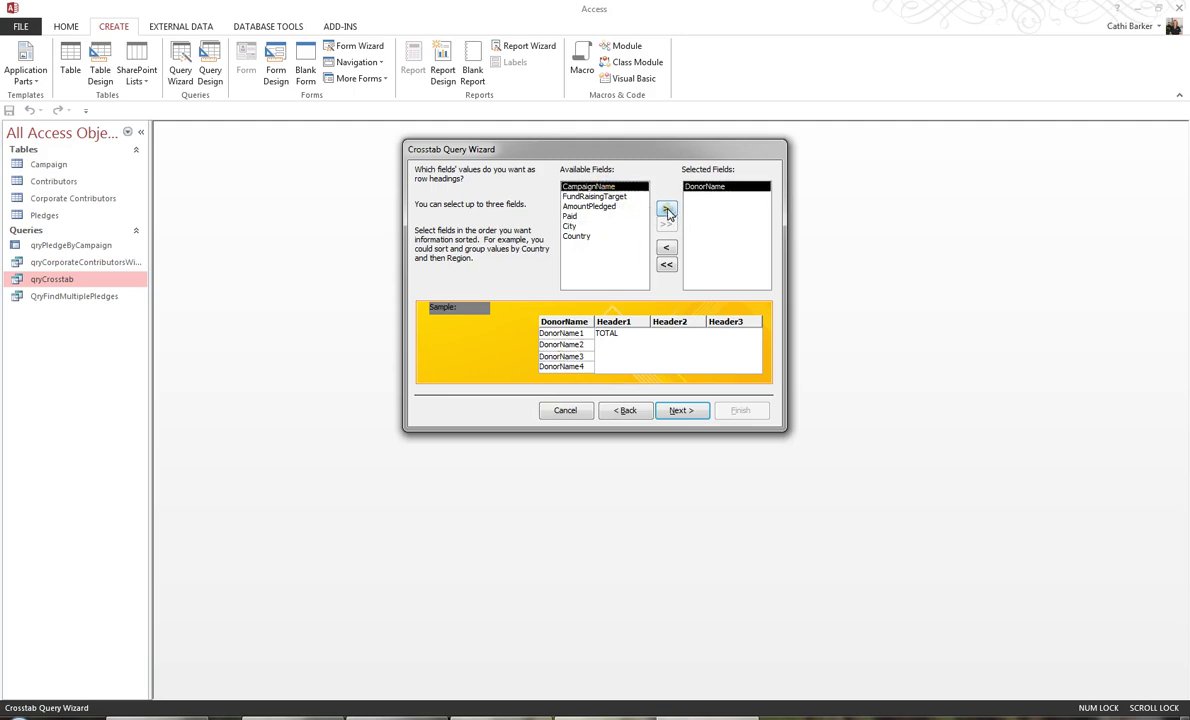
pyautogui.click(666, 210)
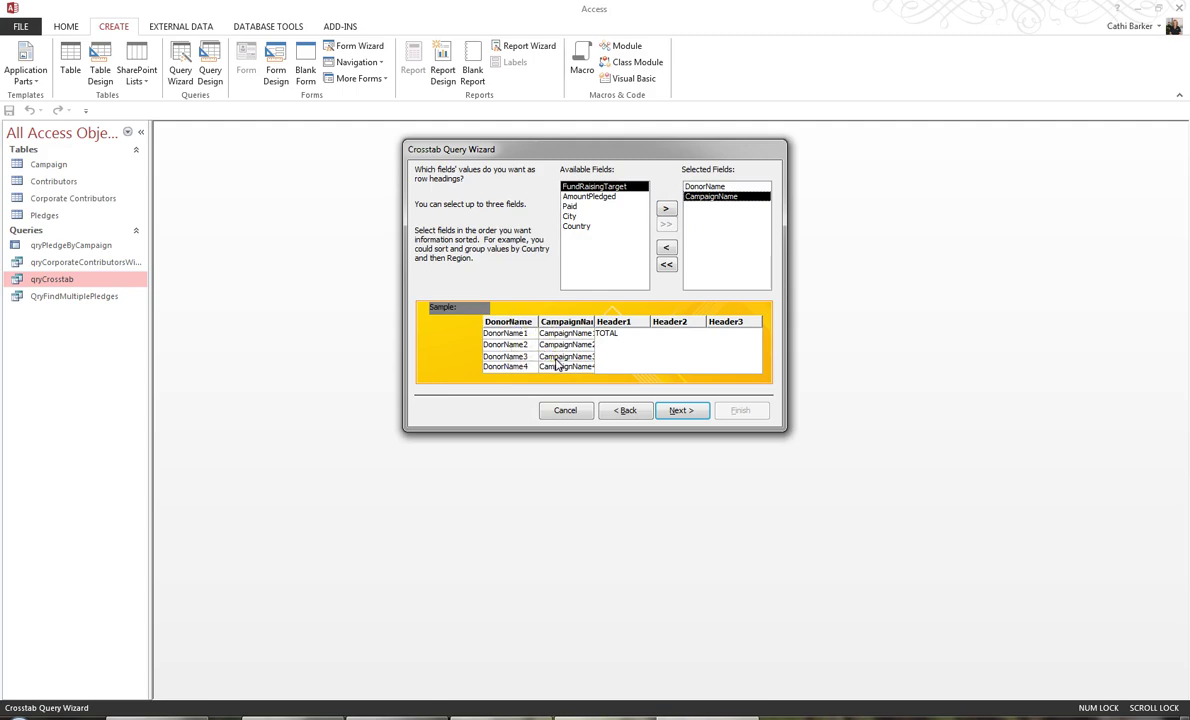
pyautogui.click(694, 418)
pyautogui.click(694, 418)
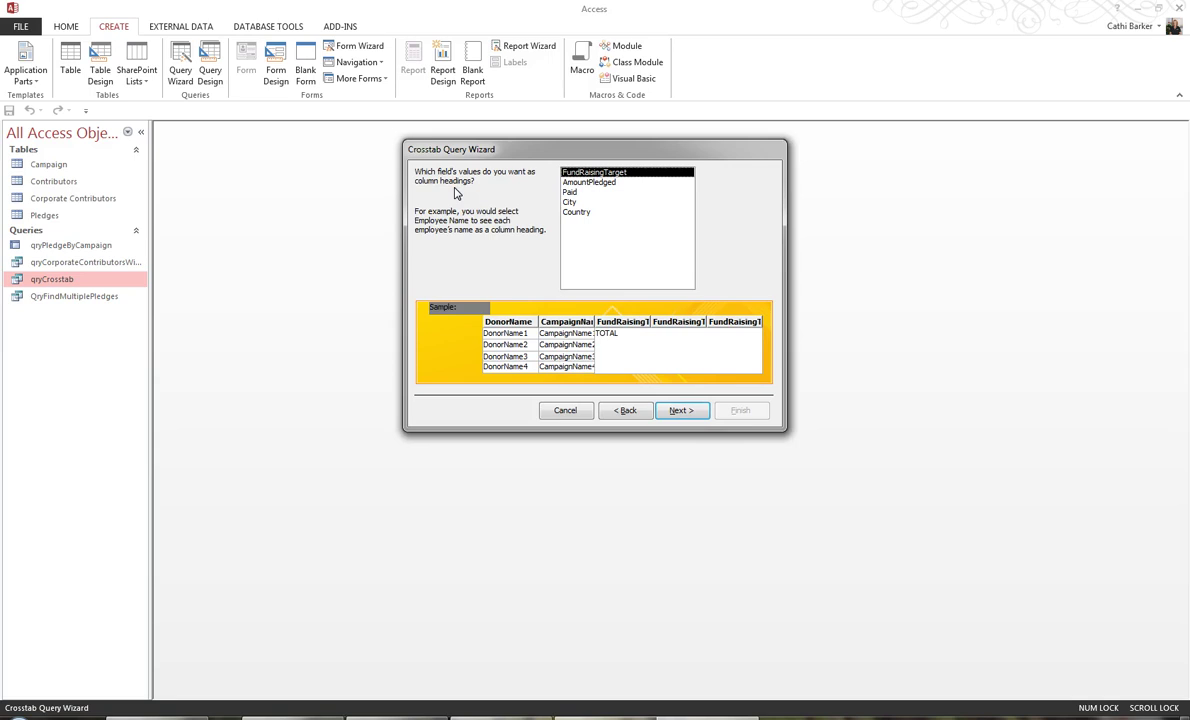
pyautogui.click(570, 192)
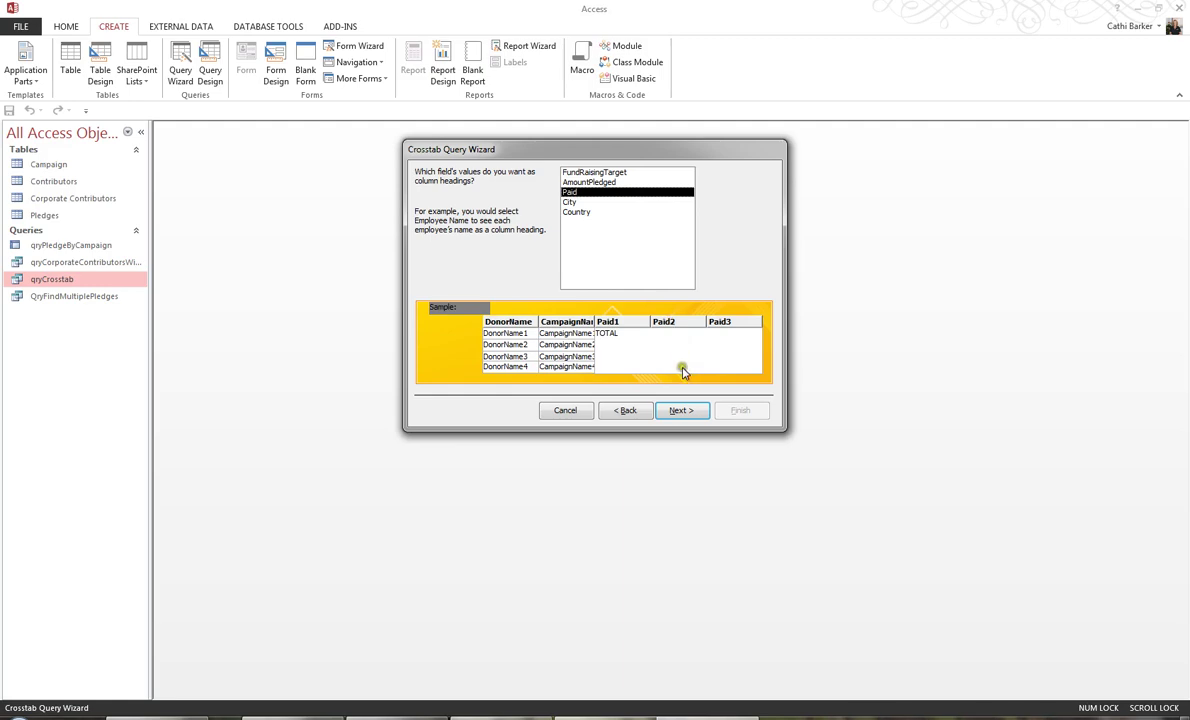
pyautogui.click(682, 412)
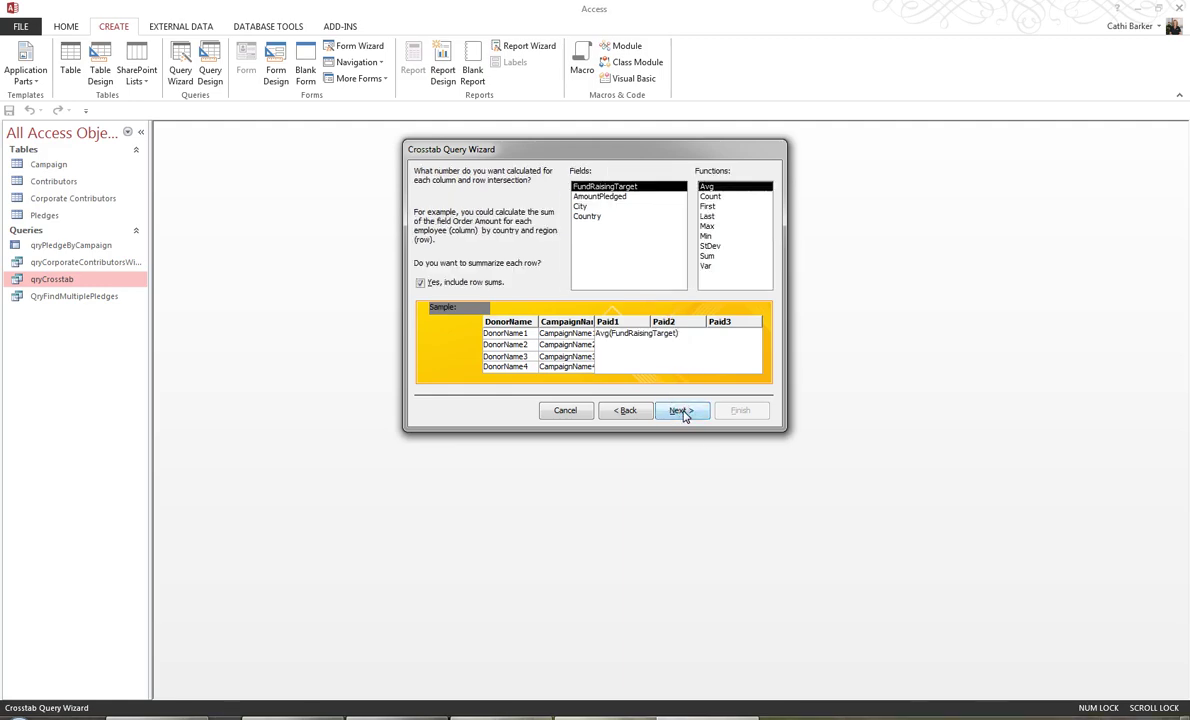
# - Calculate the Sum of AmountPledged for each donor, campaign and payment status, keeping row sums included
pyautogui.click(685, 412)
pyautogui.click(707, 256)
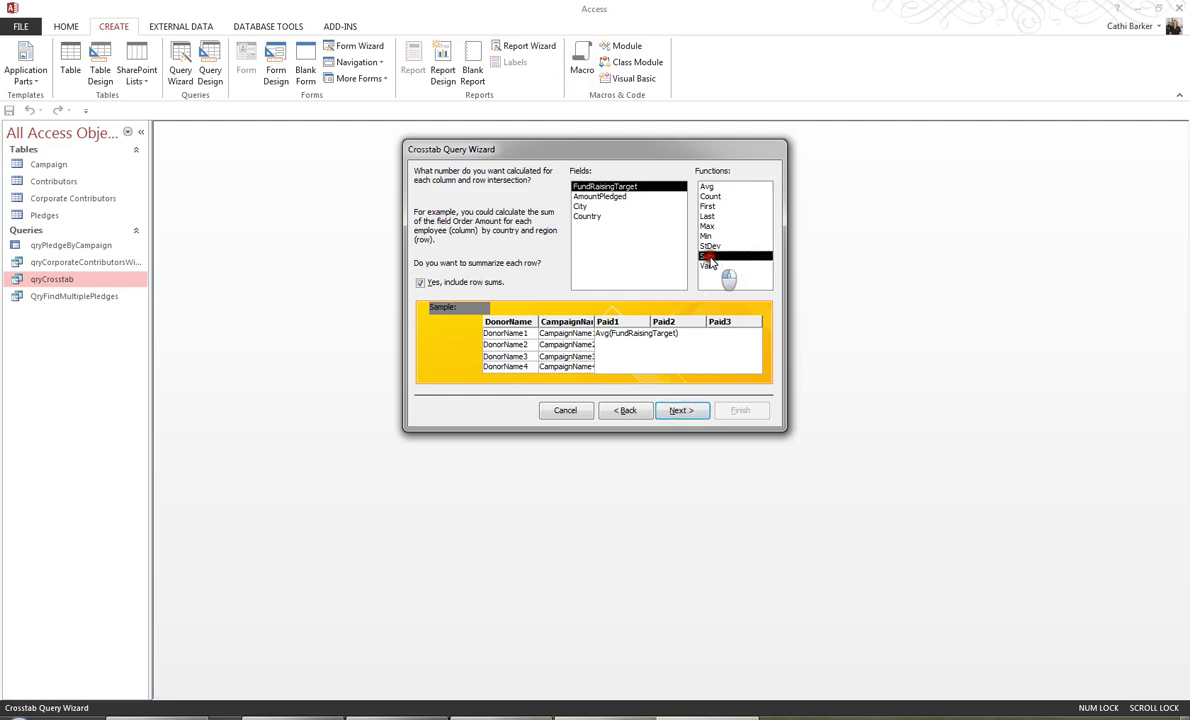
pyautogui.click(619, 197)
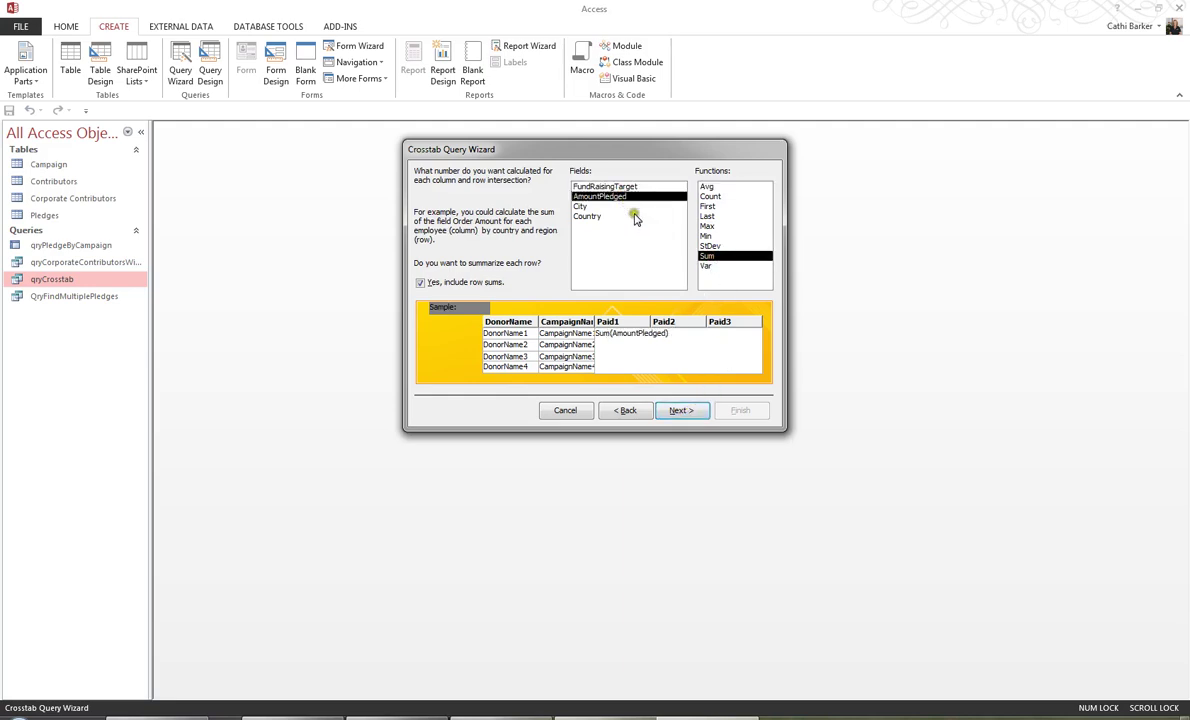
pyautogui.click(683, 411)
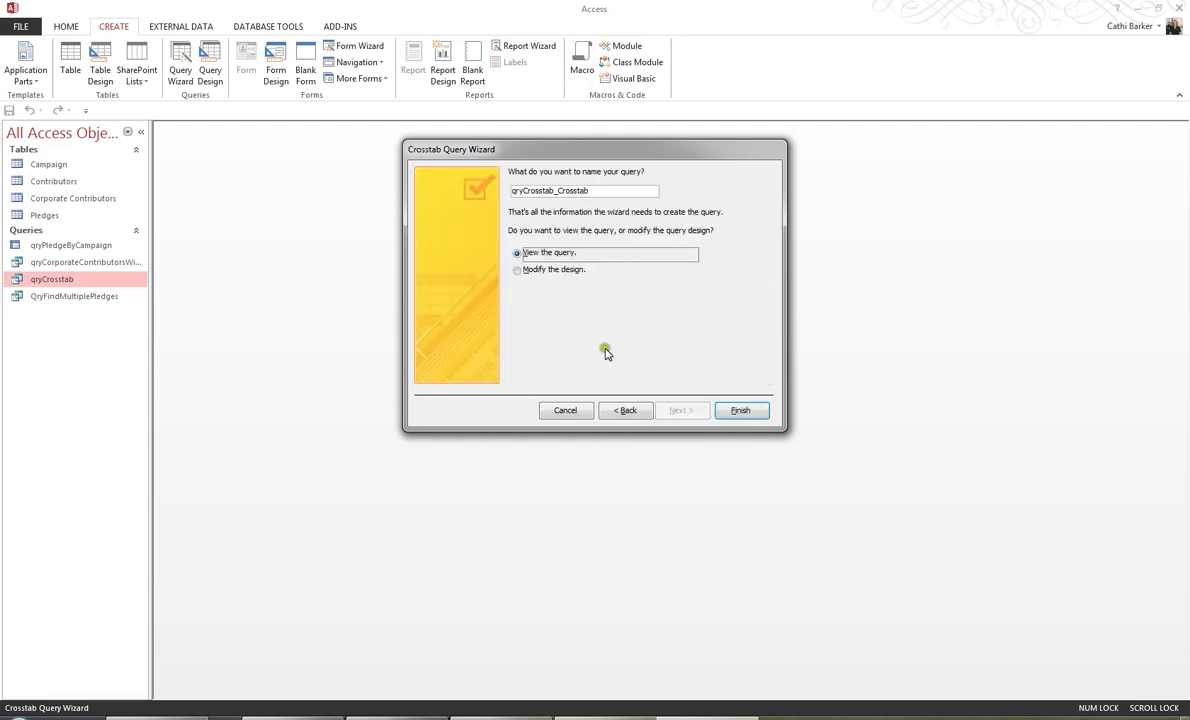
# - Name the new crosstab query qryDonorPayments and finish the wizard to view its results
pyautogui.moveTo(600, 191); pyautogui.dragTo(466, 192)
pyautogui.write('q')
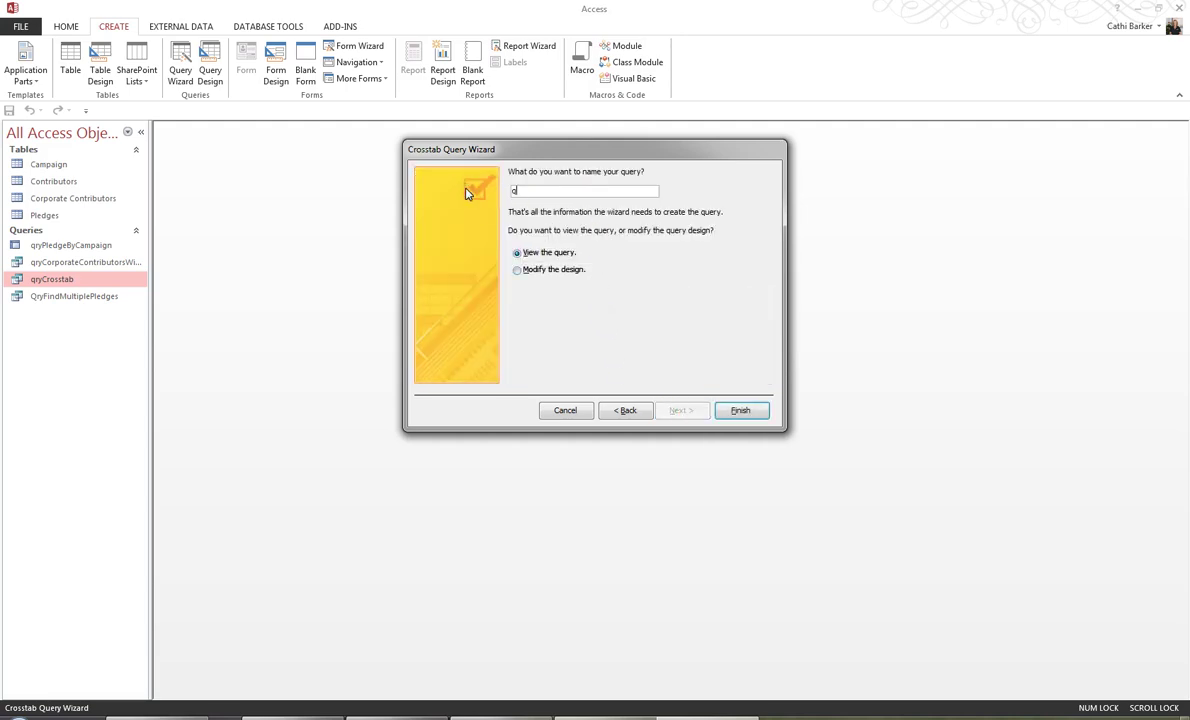
pyautogui.write('ryDonorPayments')
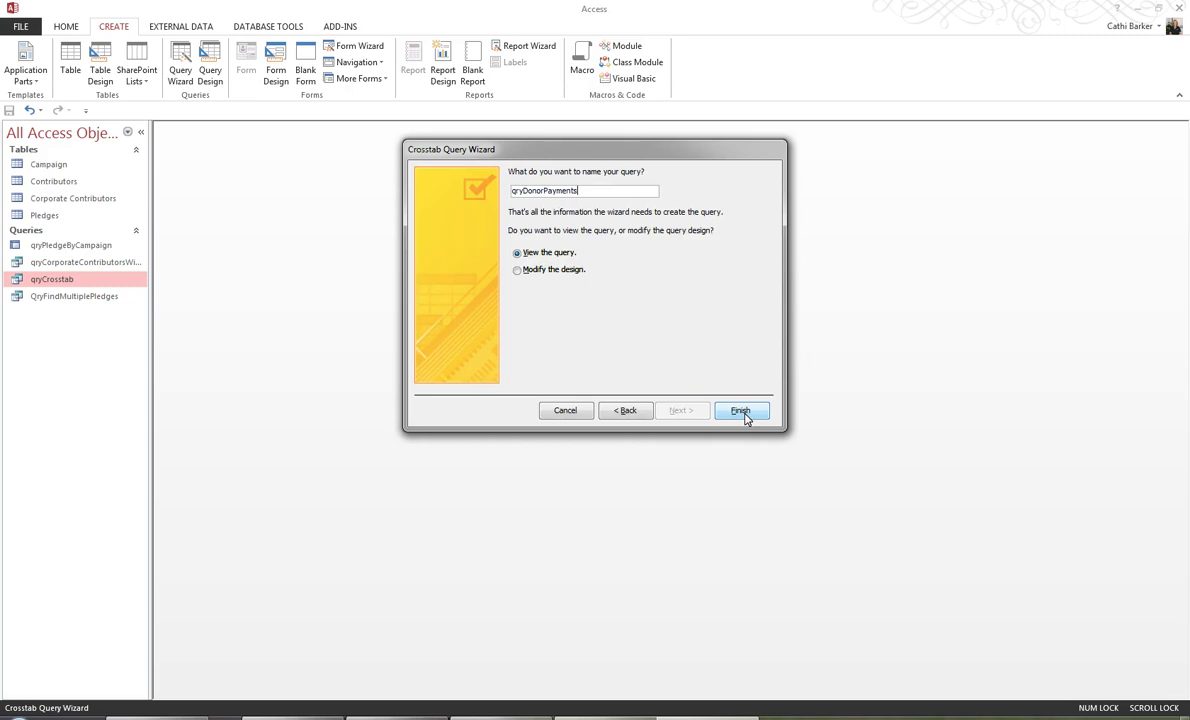
pyautogui.click(743, 415)
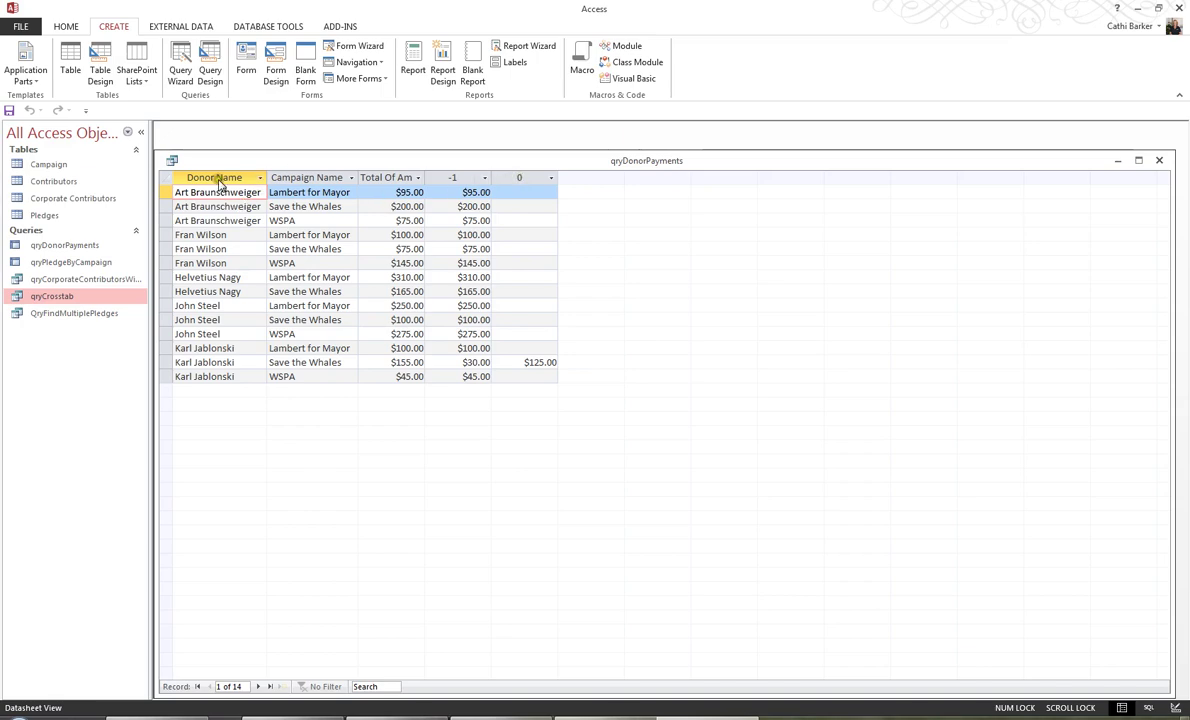
# - In the design of qryDonorPayments, replace the Paid column heading field with Payment: IIf([Paid]=-1,"Paid","Unpaid"), widening its column to fit
pyautogui.click(70, 27)
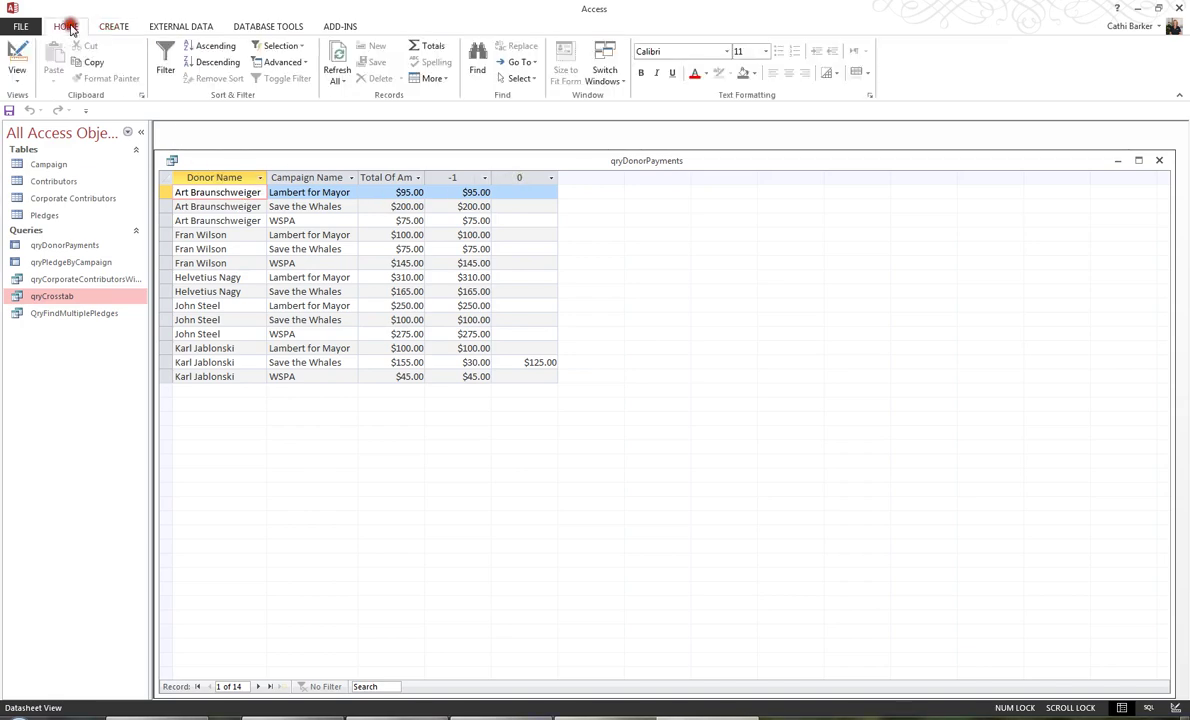
pyautogui.click(16, 55)
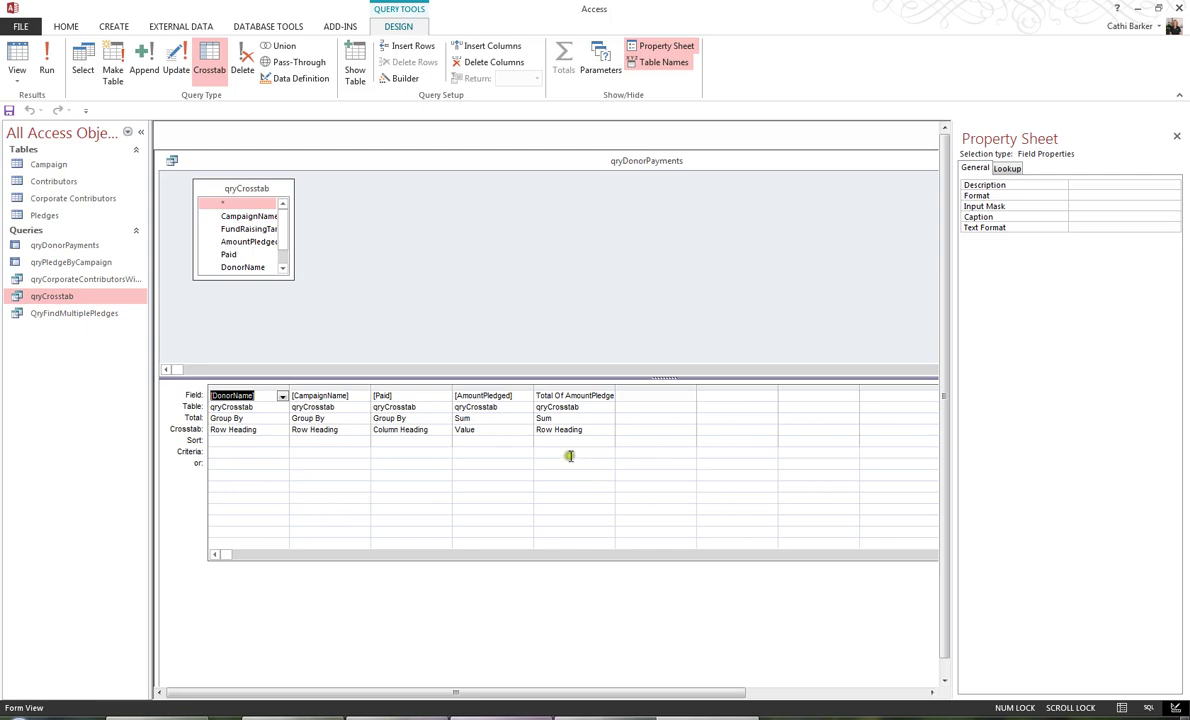
pyautogui.click(376, 393)
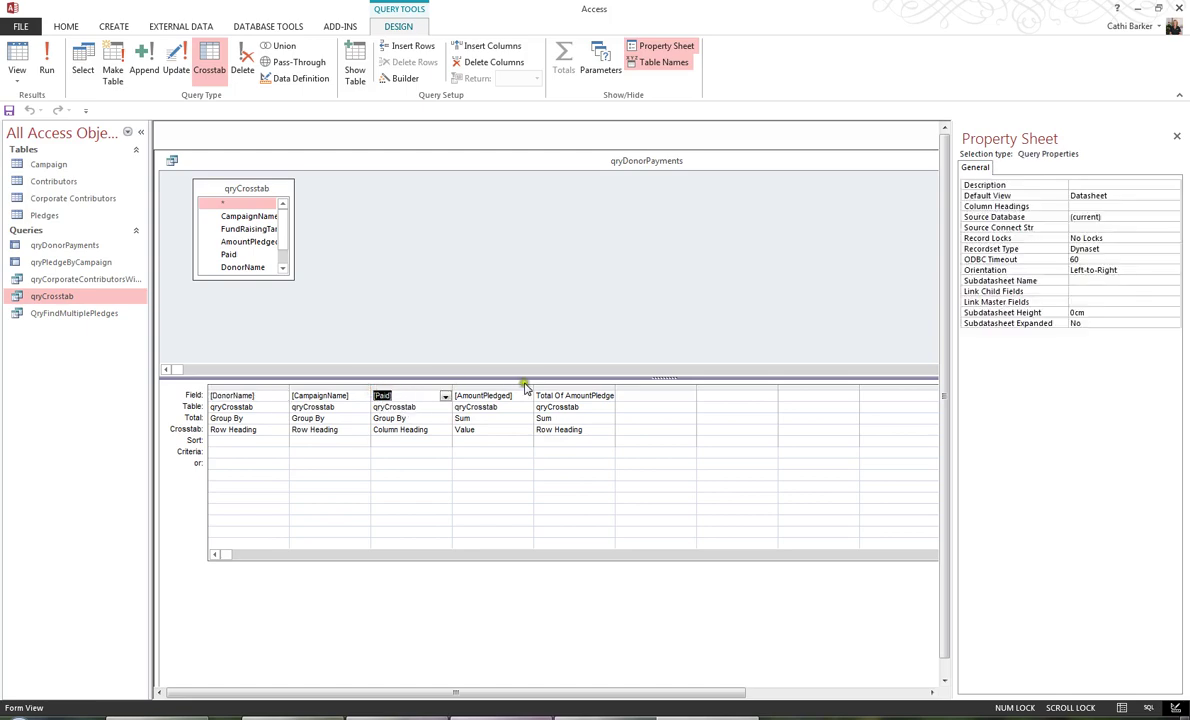
pyautogui.write('Pay')
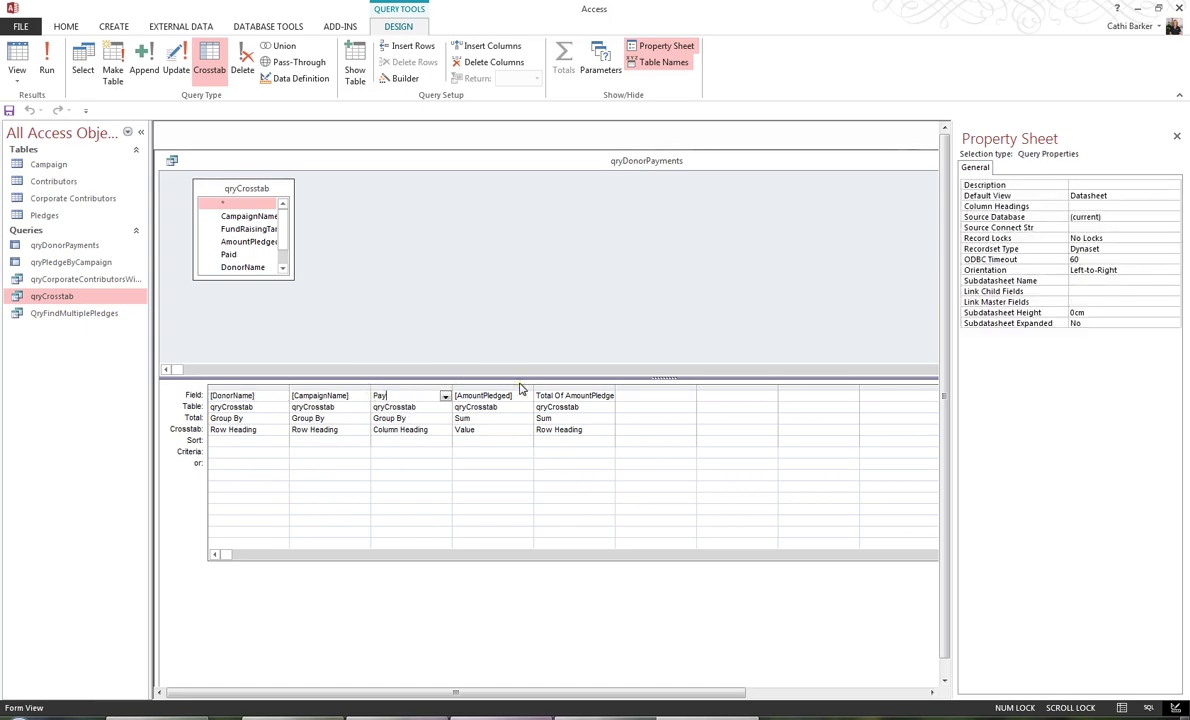
pyautogui.write('ment:')
pyautogui.moveTo(446, 385); pyautogui.dragTo(538, 387)
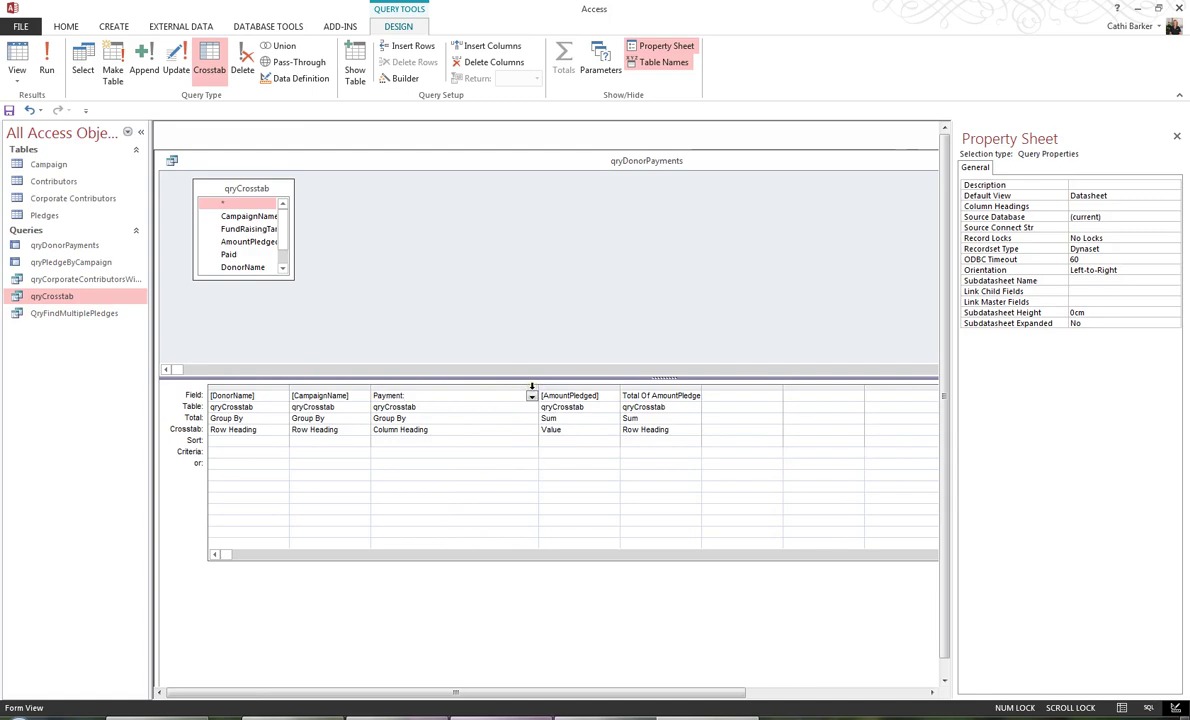
pyautogui.click(436, 392)
pyautogui.write('id]')
pyautogui.write('=-1,"Paid","Unpaid")')
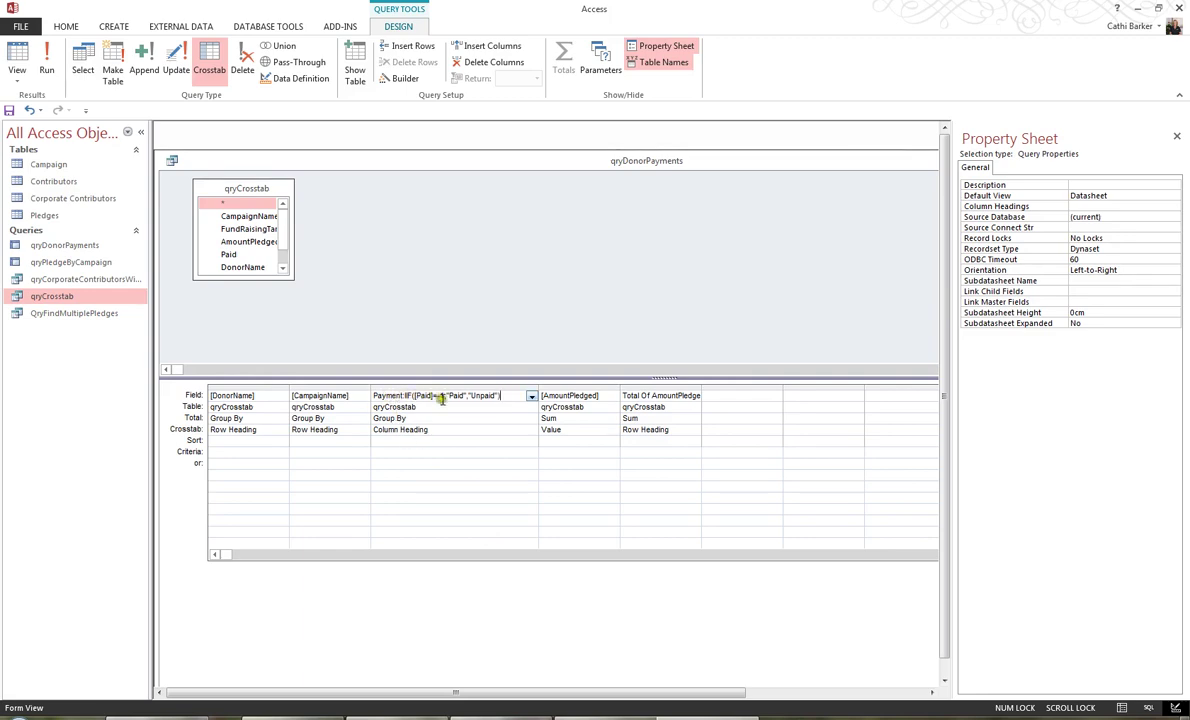
pyautogui.click(451, 463)
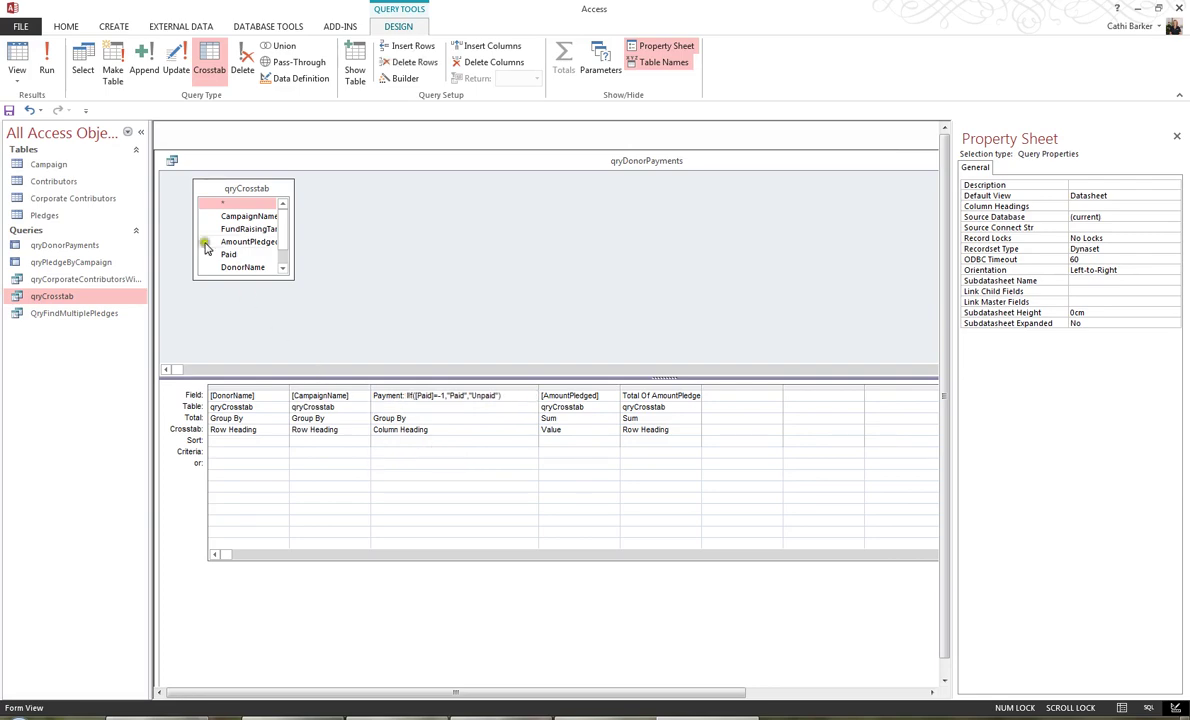
# - View the qryDonorPayments results as a datasheet, and close the query, saving its design changes
pyautogui.click(17, 62)
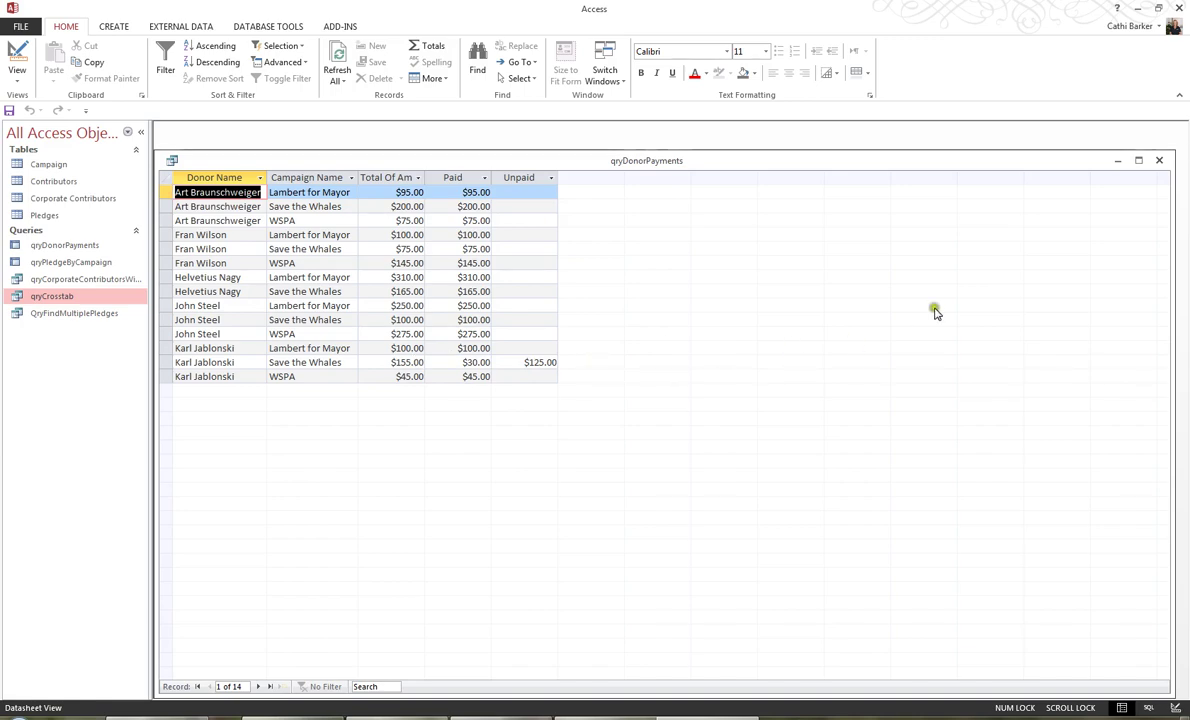
pyautogui.click(1159, 160)
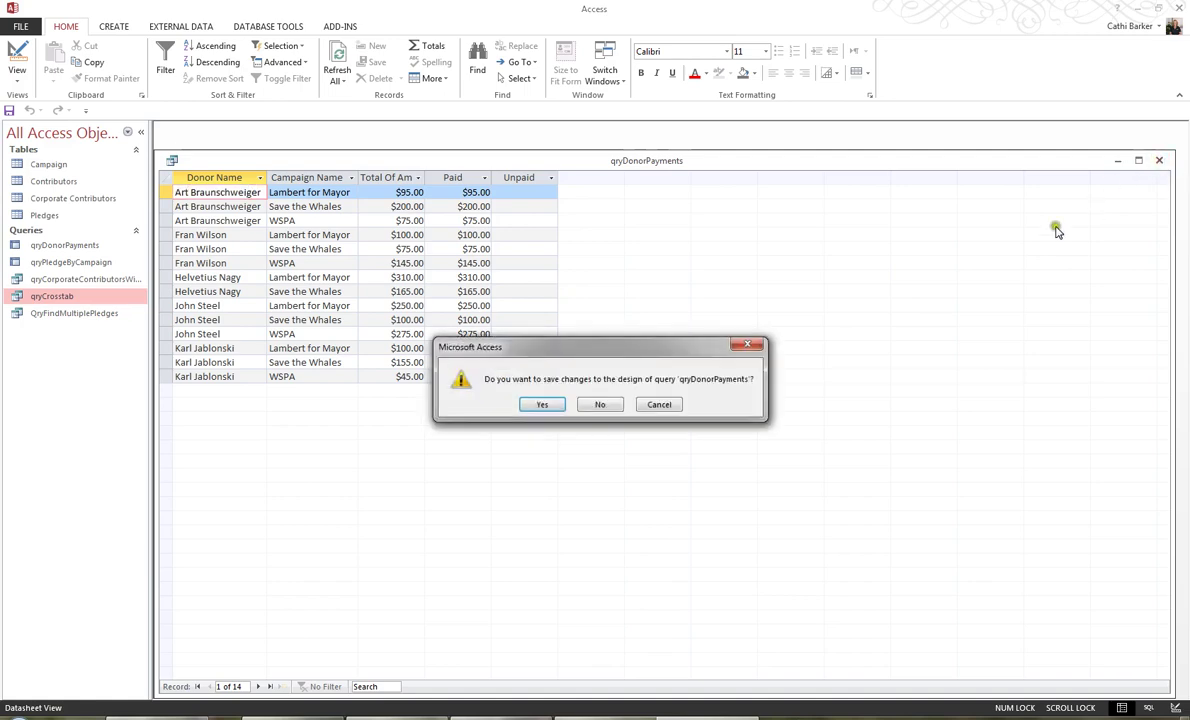
pyautogui.click(545, 404)
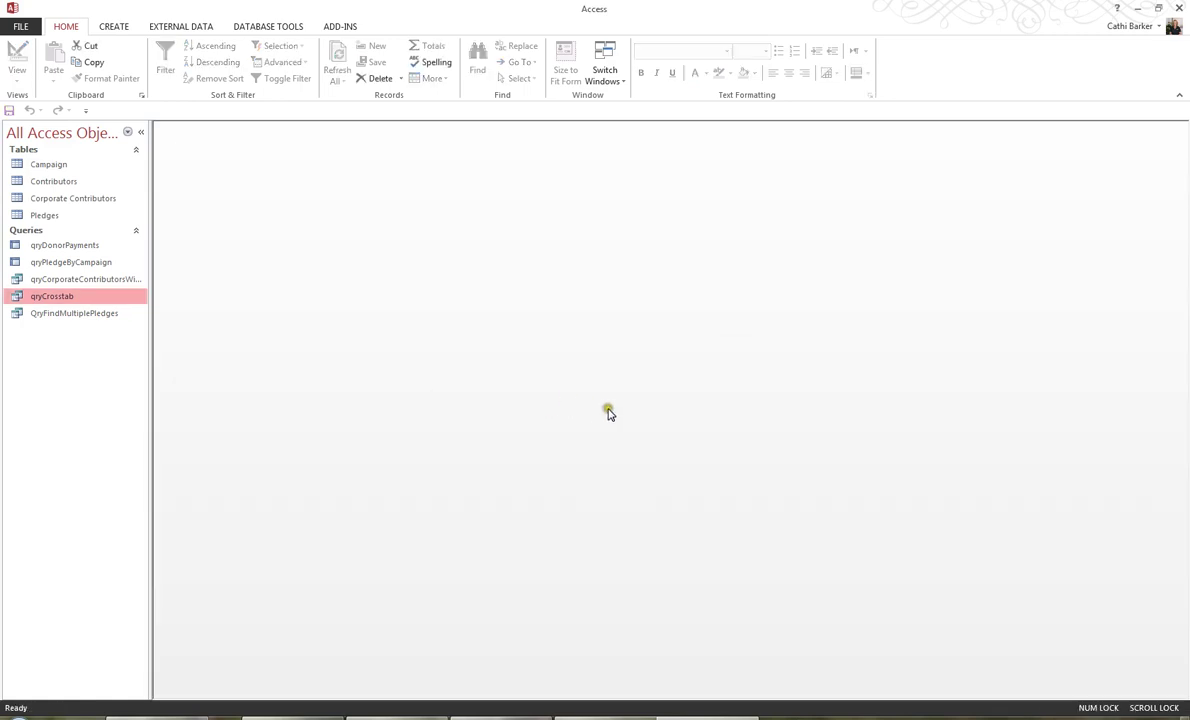